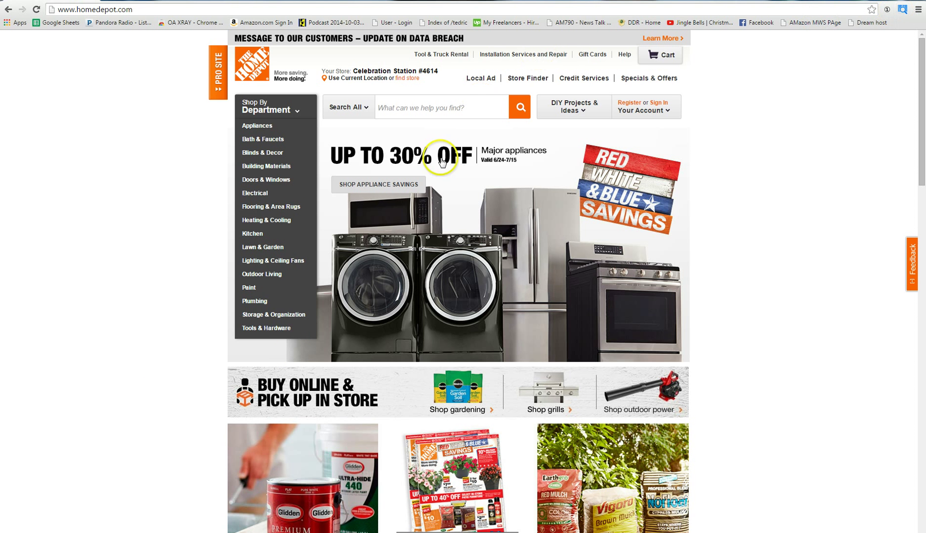
Step: Open the Tool Sets category under Hand Tools and scan its first listing page with the price-comparison extension
mouse_move(286, 333)
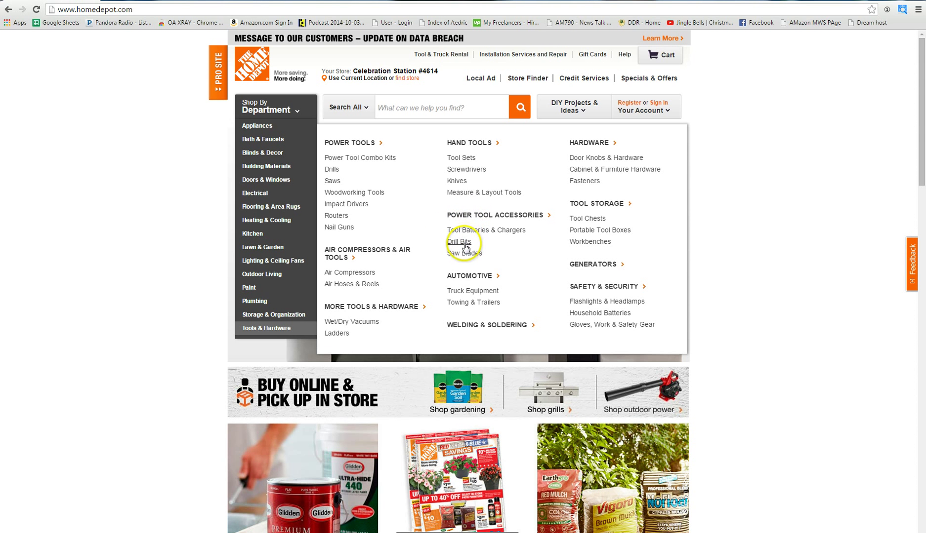
left_click(464, 159)
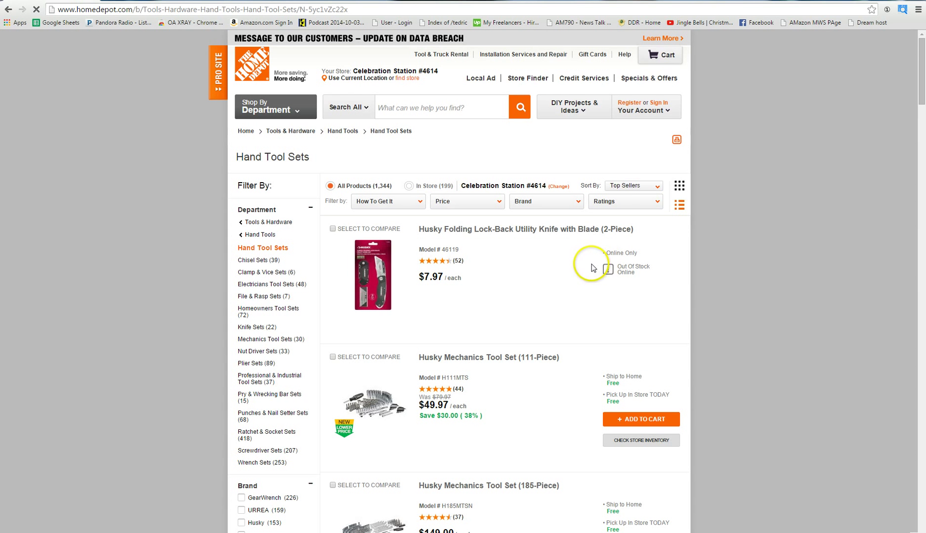
left_click(902, 9)
left_click(54, 1)
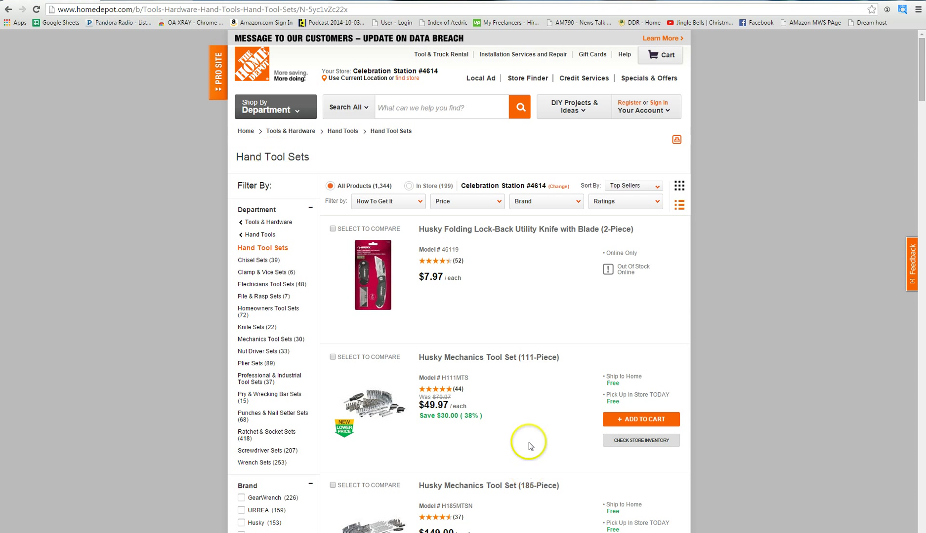
Step: Go to page 2 of the Hand Tool Sets listings and scan it with the price-comparison extension
scroll(547, 212, "down", 20)
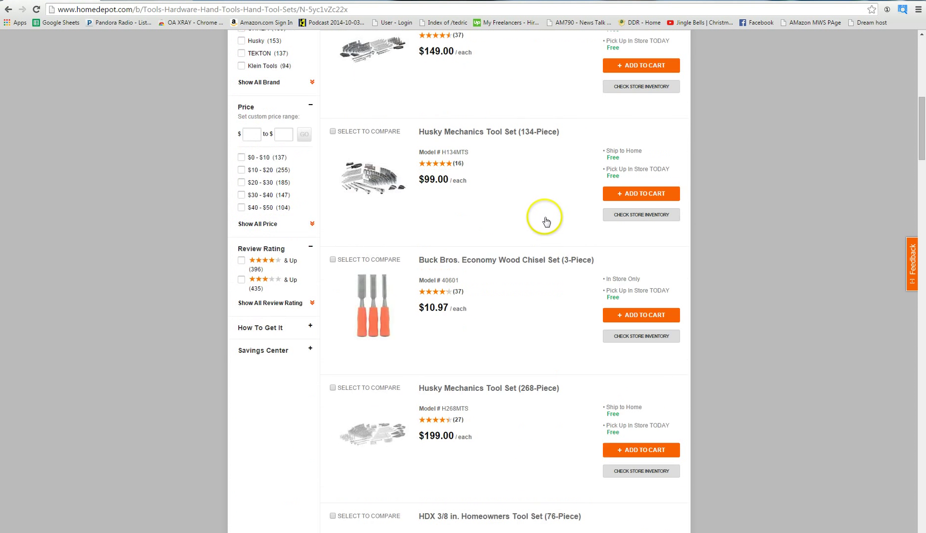
scroll(564, 229, "down", 20)
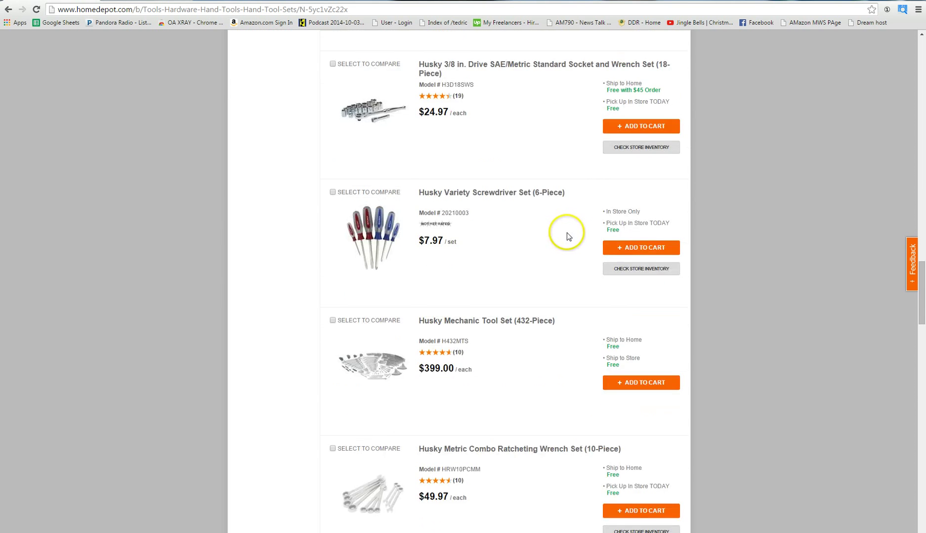
scroll(572, 247, "down", 7)
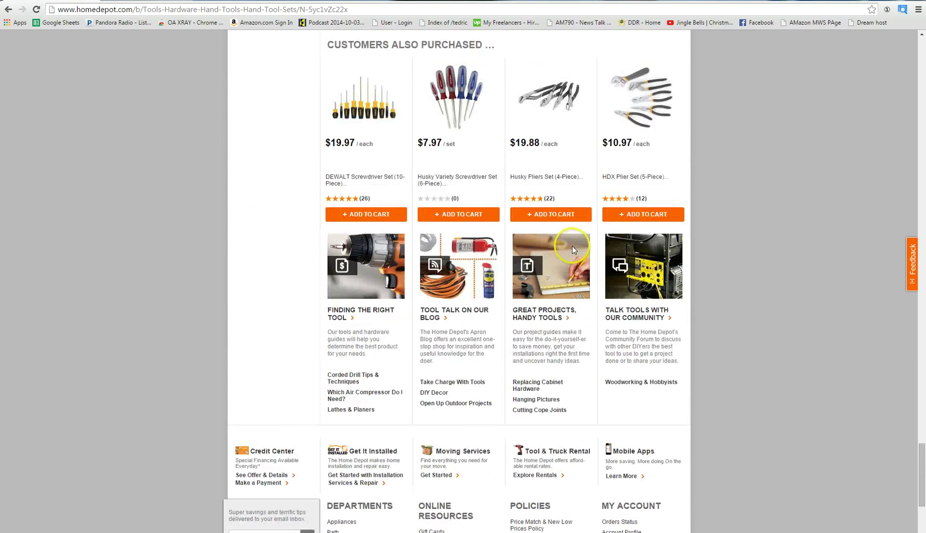
scroll(572, 246, "up", 4)
left_click(498, 173)
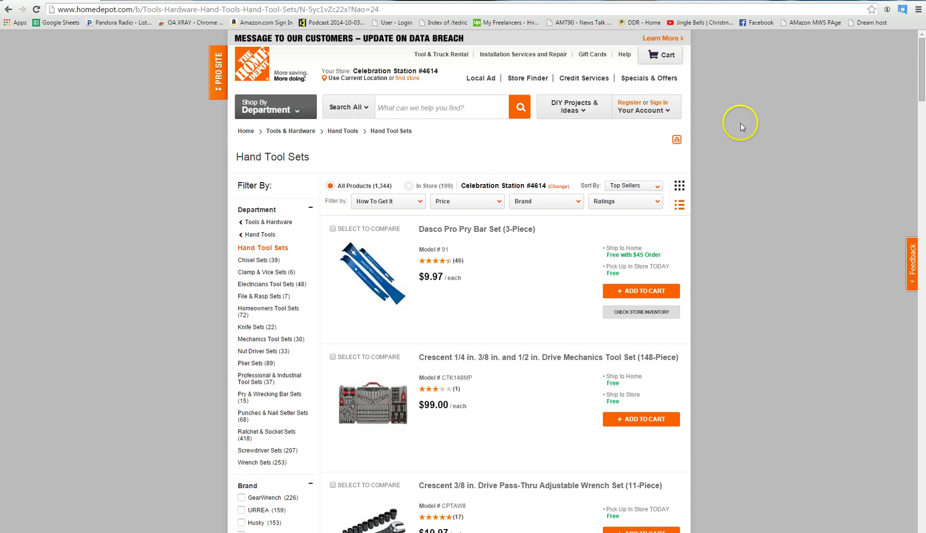
left_click(902, 9)
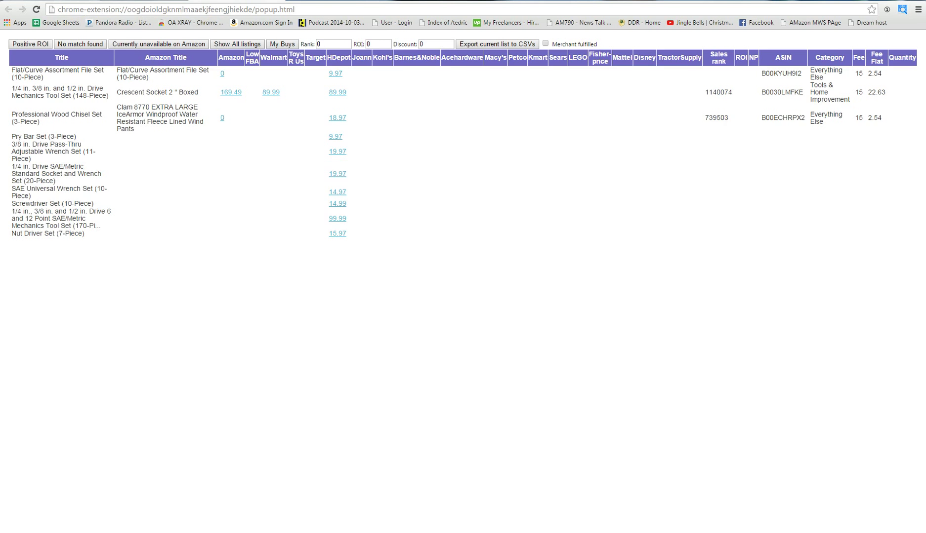
left_click(71, 1)
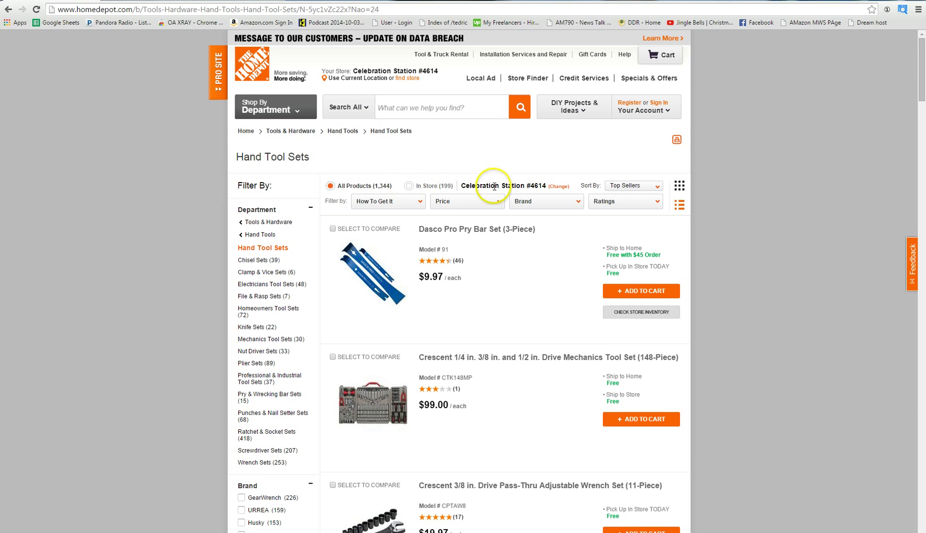
Step: Go to page 3 of the Hand Tool Sets listings and scan it with the price-comparison extension
scroll(494, 299, "down", 12)
scroll(483, 303, "down", 20)
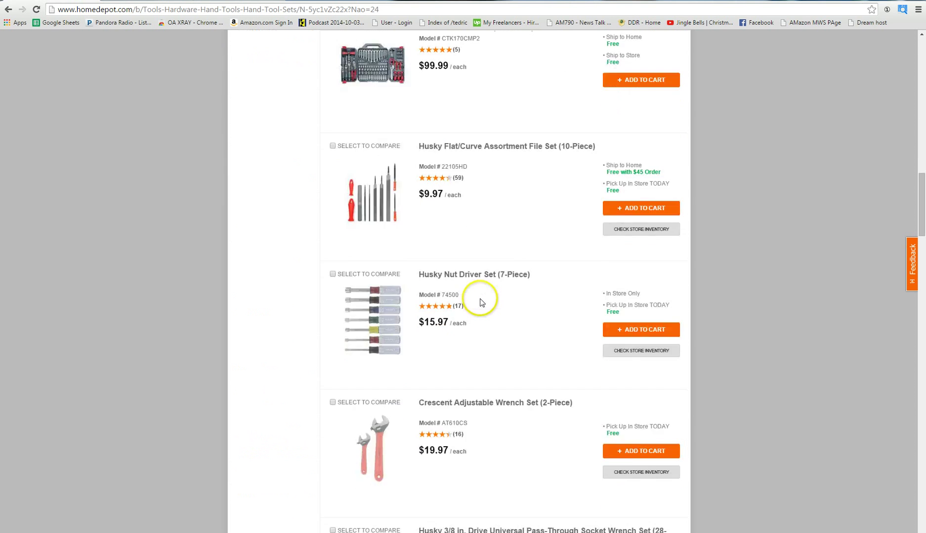
scroll(482, 289, "down", 10)
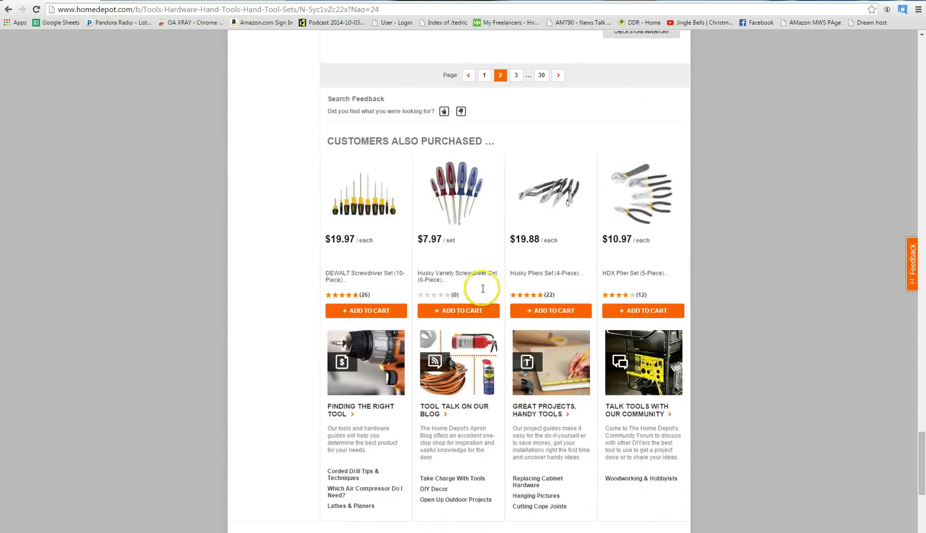
scroll(479, 285, "up", 1)
left_click(520, 124)
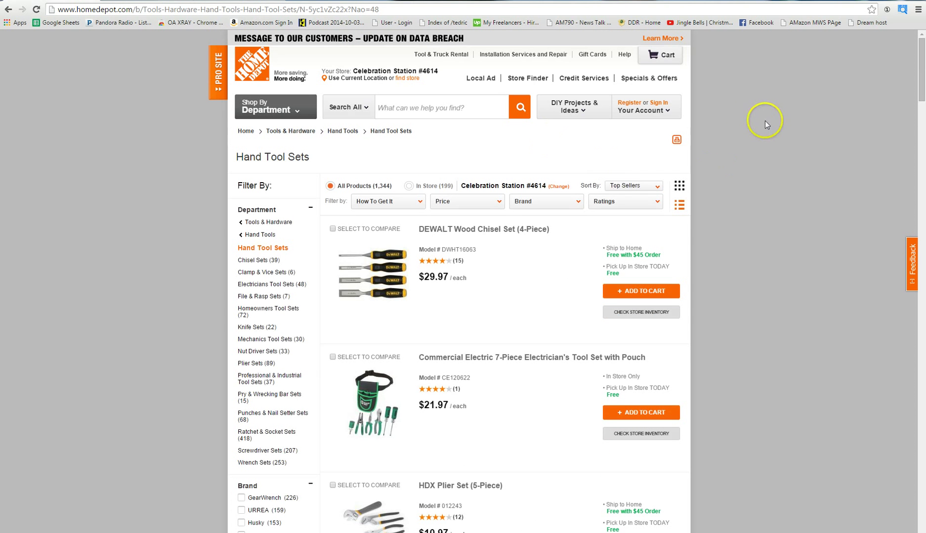
left_click(889, 13)
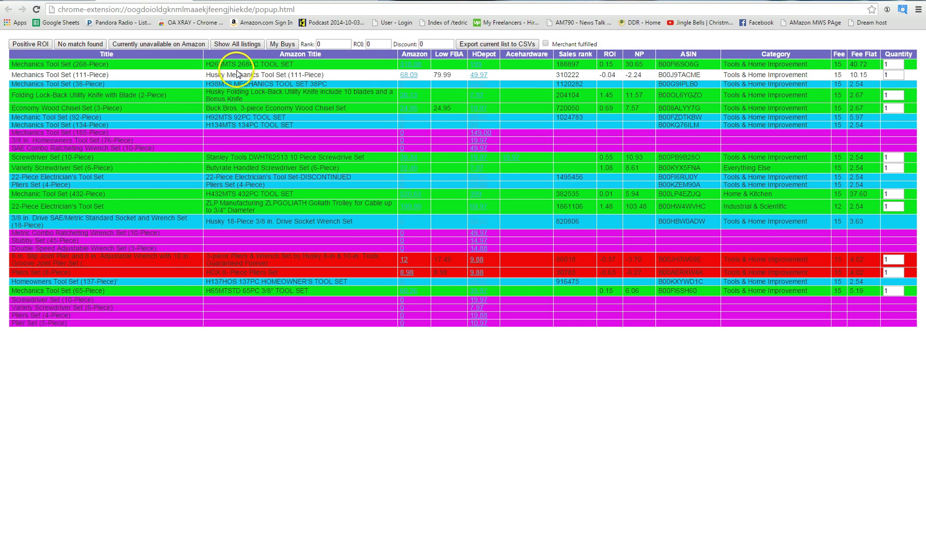
Step: Filter the first page's scan results to positive ROI and preview the 268-piece Mechanics Tool Set's product image and price history
left_click(23, 47)
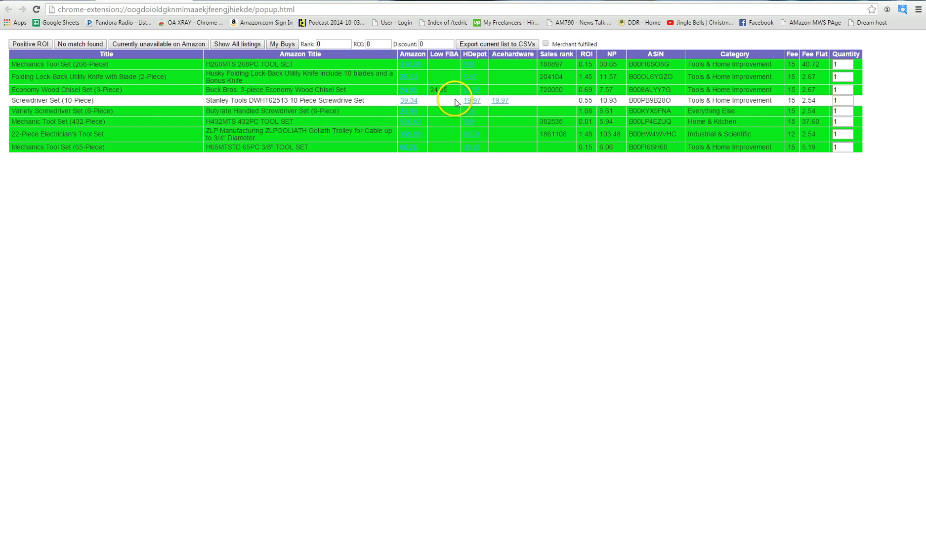
mouse_move(474, 71)
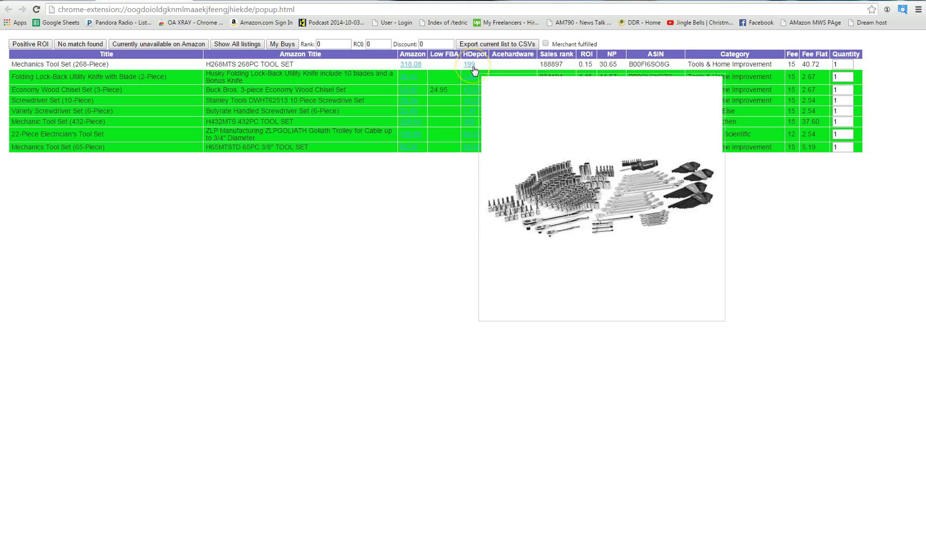
mouse_move(411, 66)
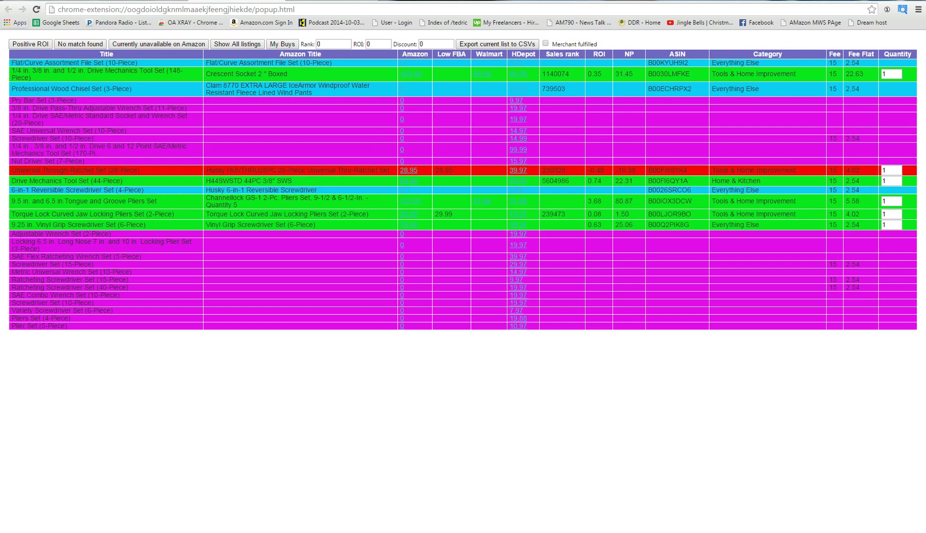
Step: Filter the second page's scan results to positive ROI and check the 9.25 in. Vinyl Grip Screwdriver Set on Amazon and Home Depot
left_click(19, 44)
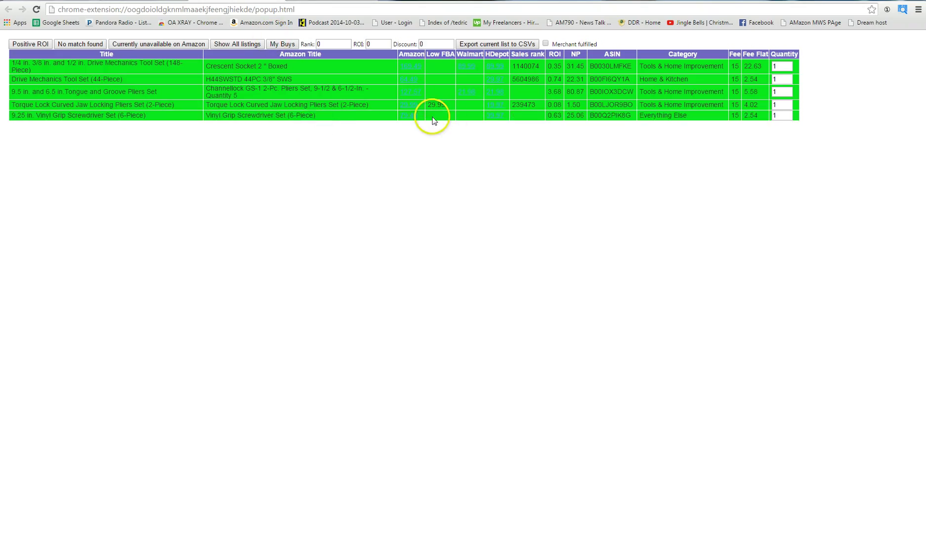
mouse_move(406, 119)
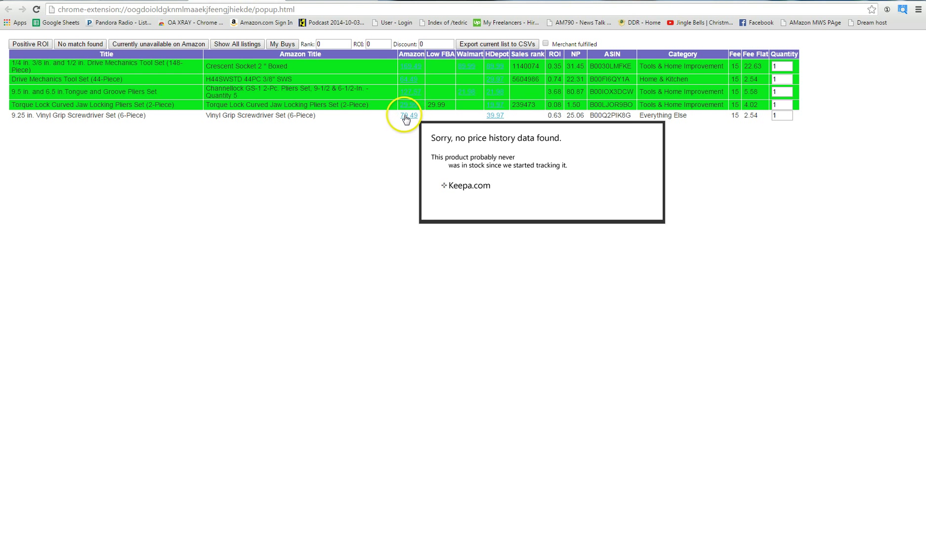
left_click(409, 117)
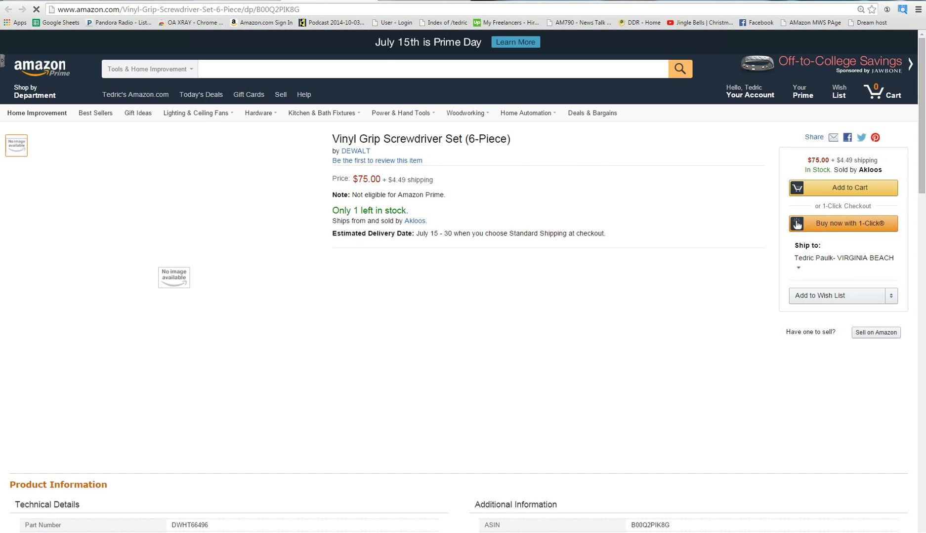
key("ctrl+w")
left_click(495, 116)
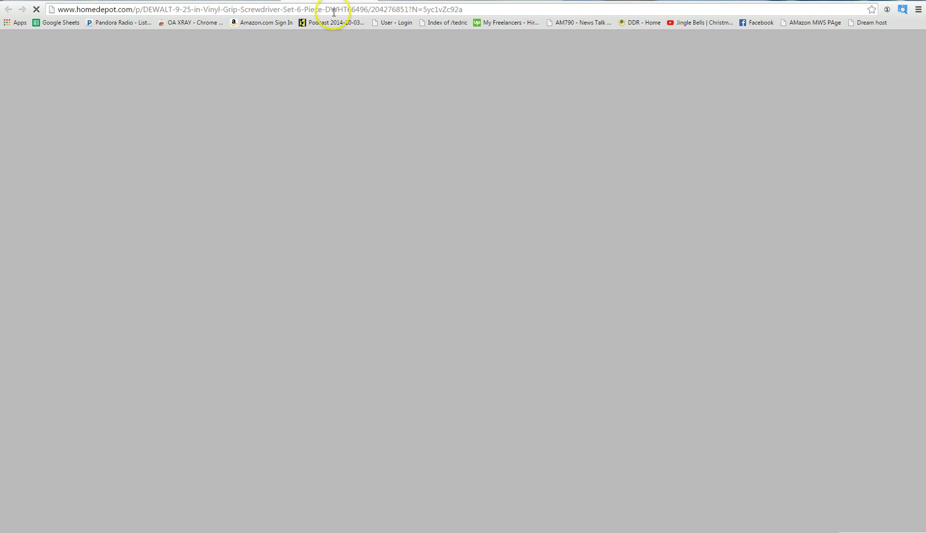
key("ctrl+w")
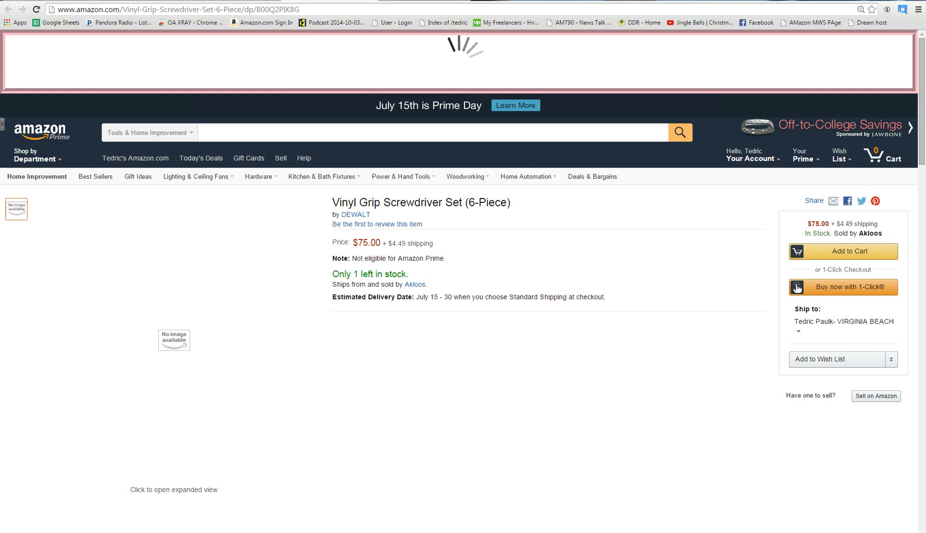
Step: Filter the third page's scan results to positive ROI and compare the Ultimate Plier Set (4-Piece) on Amazon and Home Depot
key("ctrl+Tab")
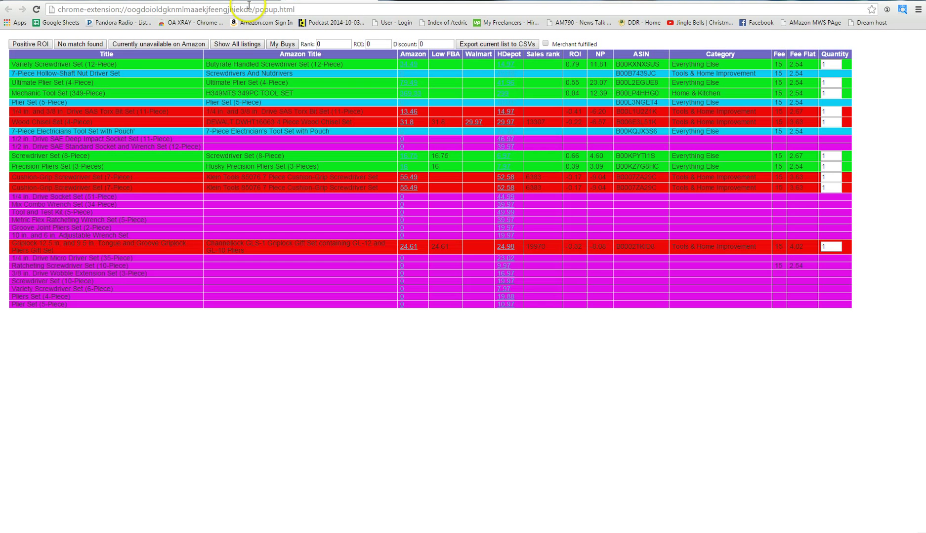
left_click(28, 44)
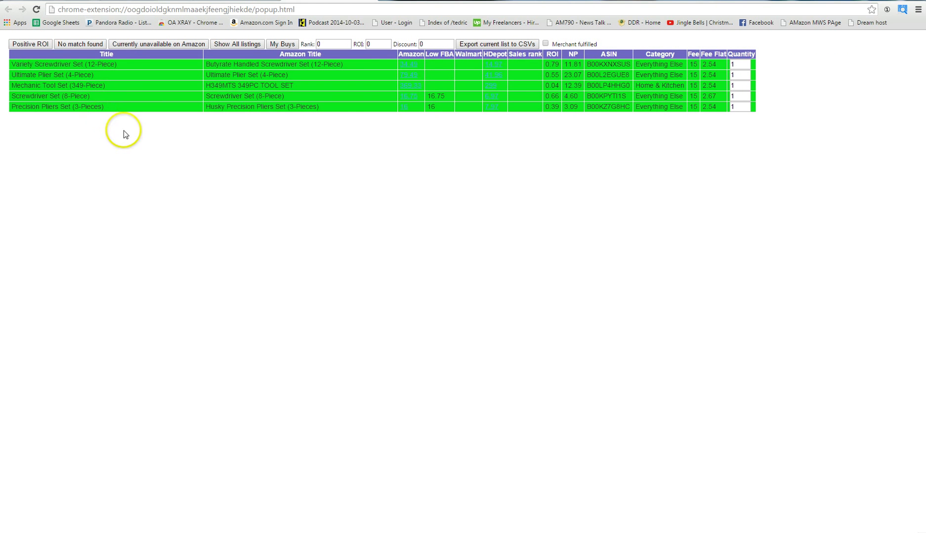
left_click(409, 74)
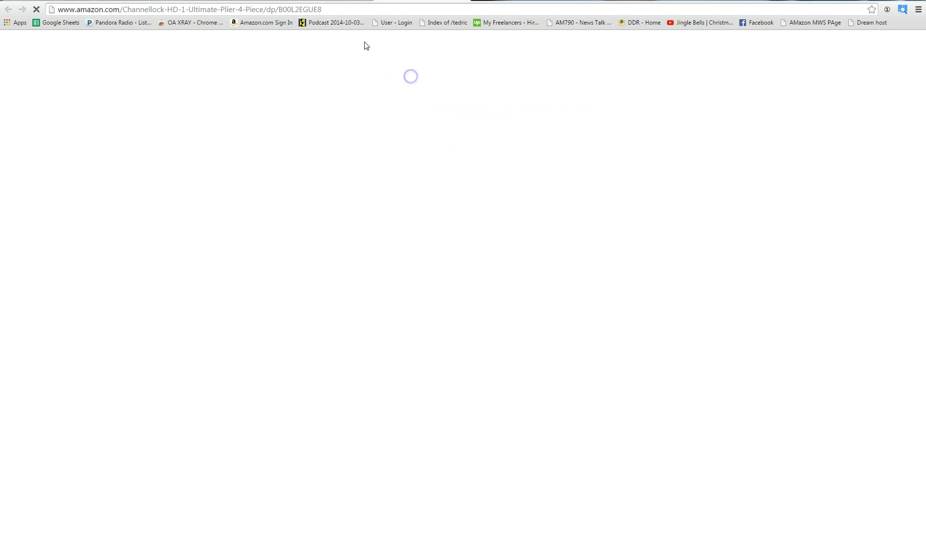
key("alt+Left")
left_click(496, 77)
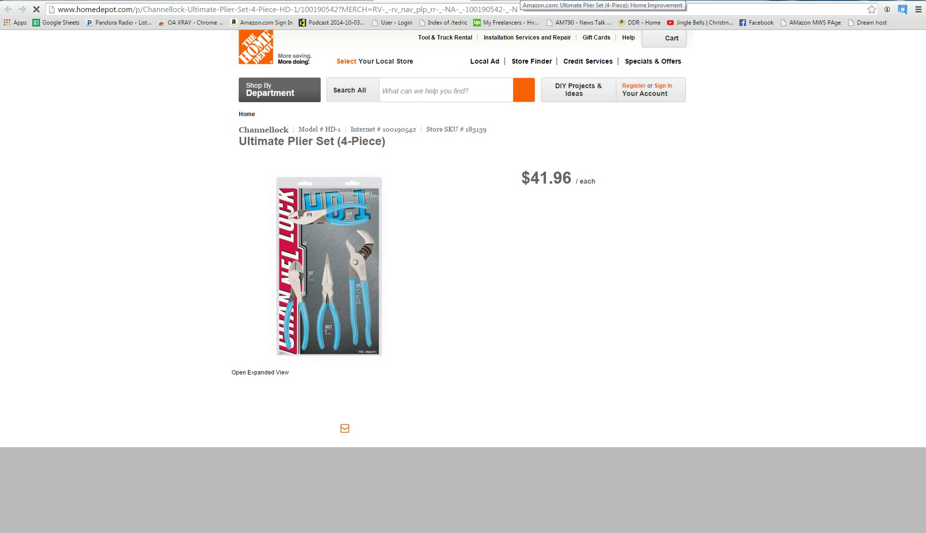
left_click(515, 0)
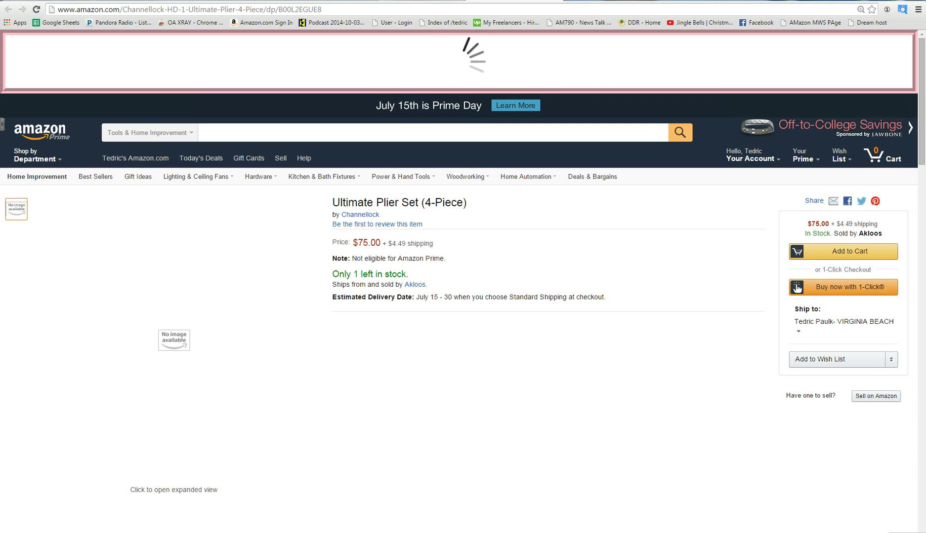
left_click(316, 1)
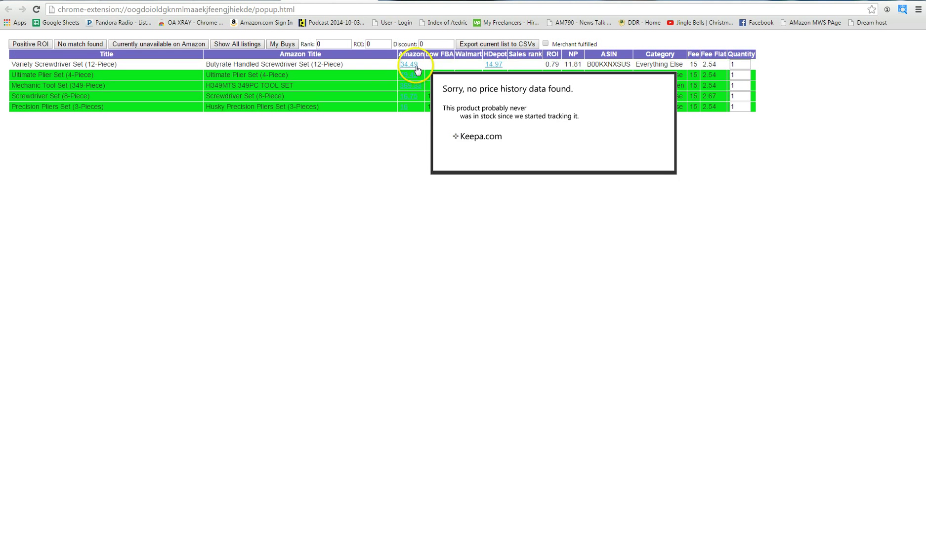
Step: Check the Amazon listing for the Variety Screwdriver Set (12-Piece) and return to the scan results
left_click(408, 64)
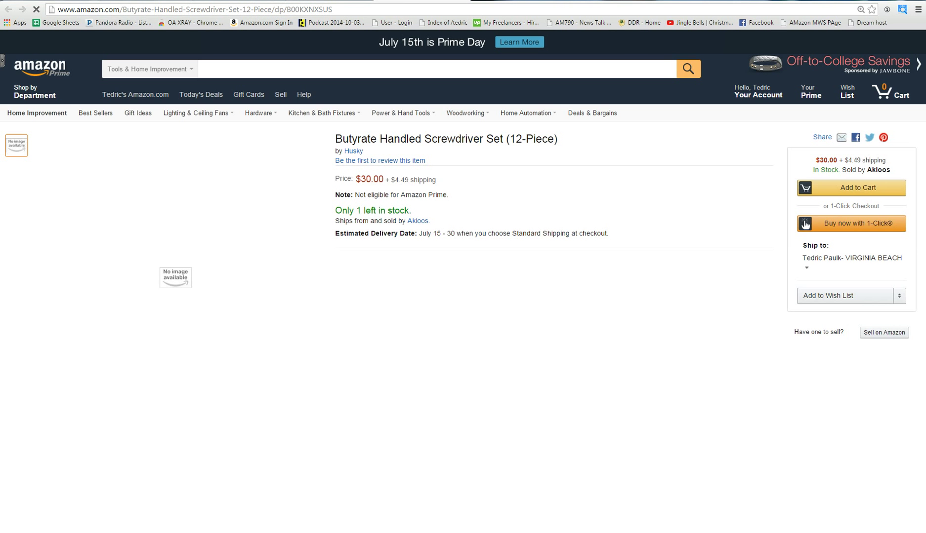
left_click(460, 1)
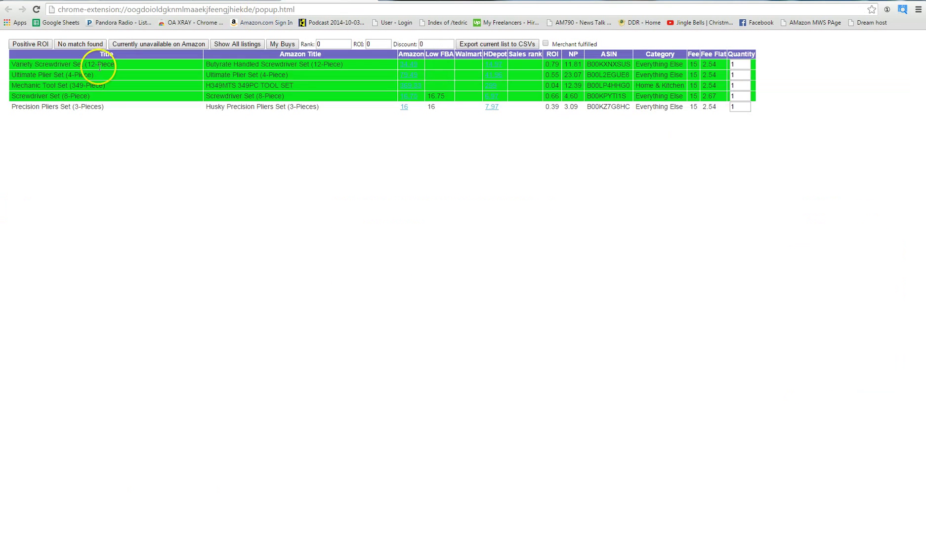
Step: In the first page's positive-ROI results, compare the Folding Lock-Back Utility Knife's price history and product pages on Amazon and Home Depot
left_click(30, 44)
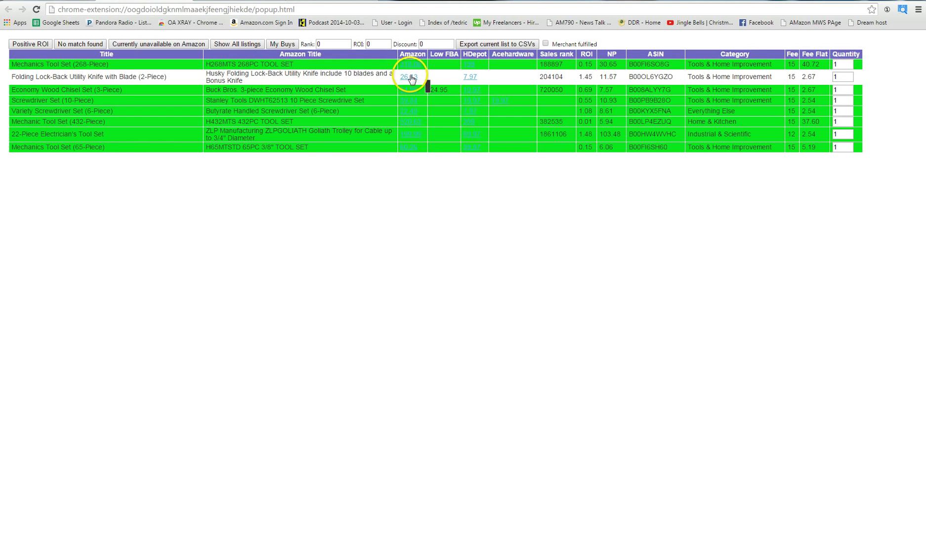
mouse_move(409, 79)
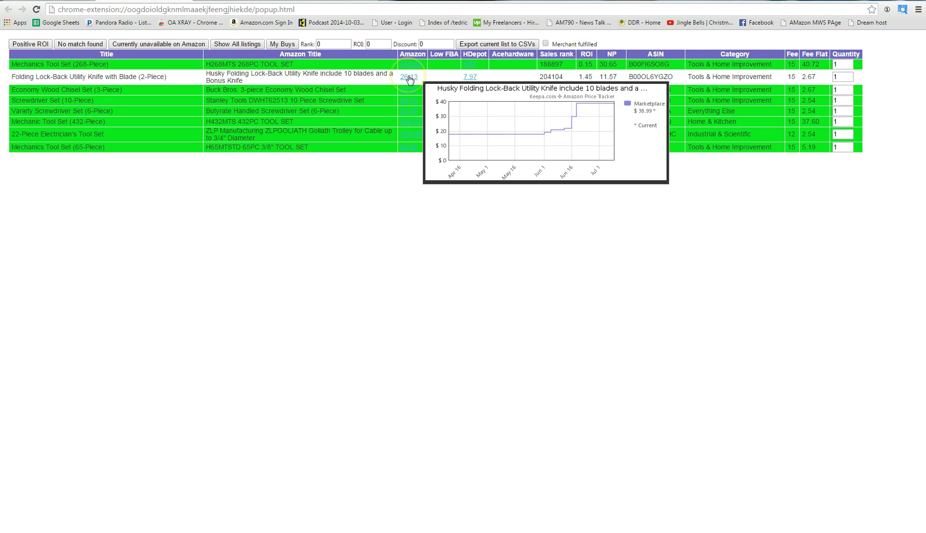
left_click(409, 77)
key("alt+Left")
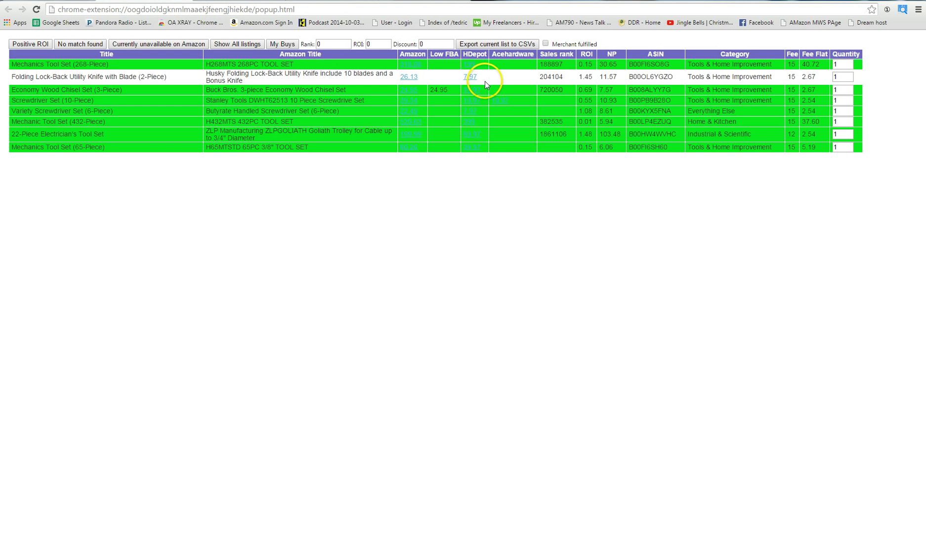
left_click(471, 77)
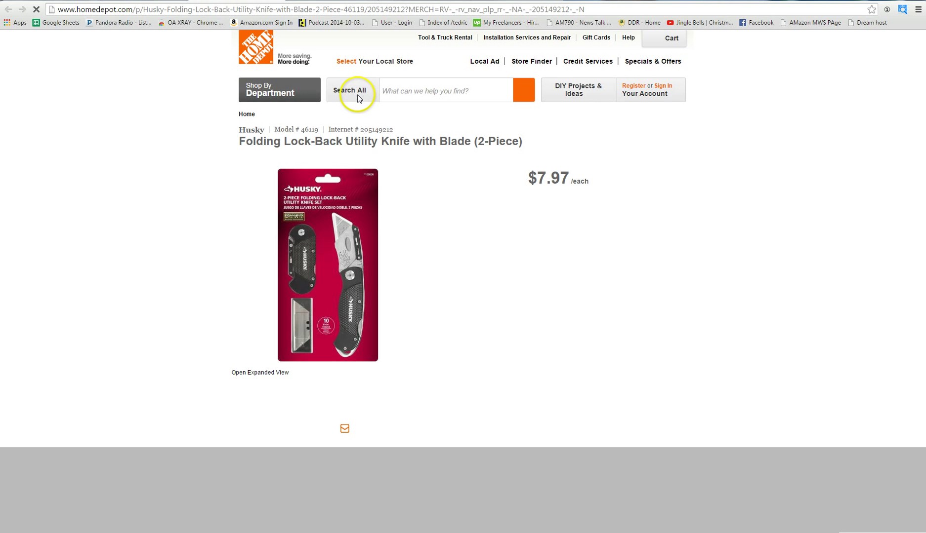
left_click(355, 94)
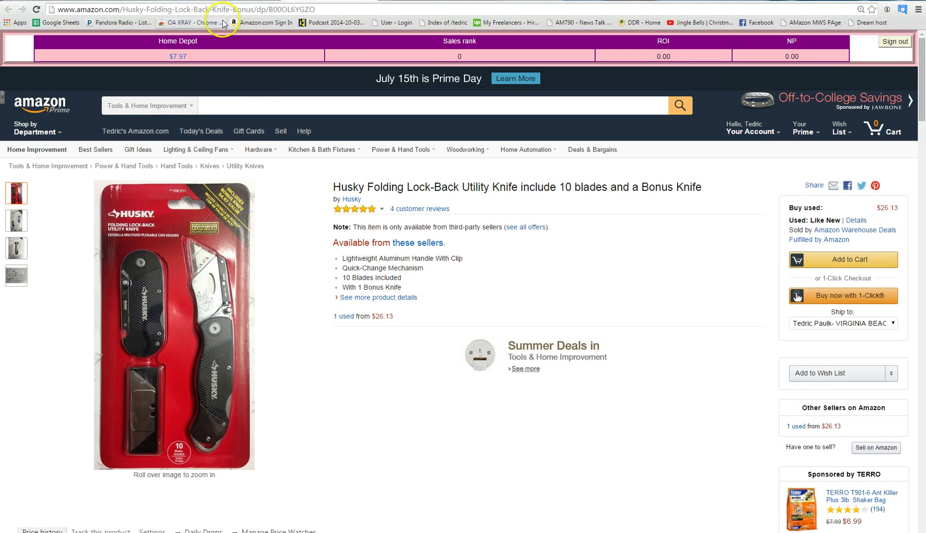
left_click(244, 5)
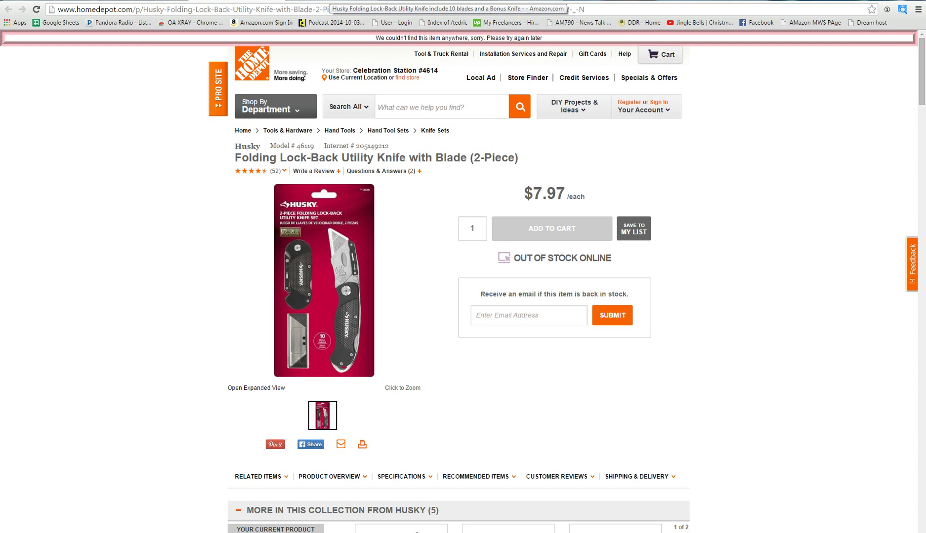
Step: Review the Husky Folding Lock-Back Utility Knife's star-rating breakdown and three-month price history on its Amazon listing
left_click(341, 0)
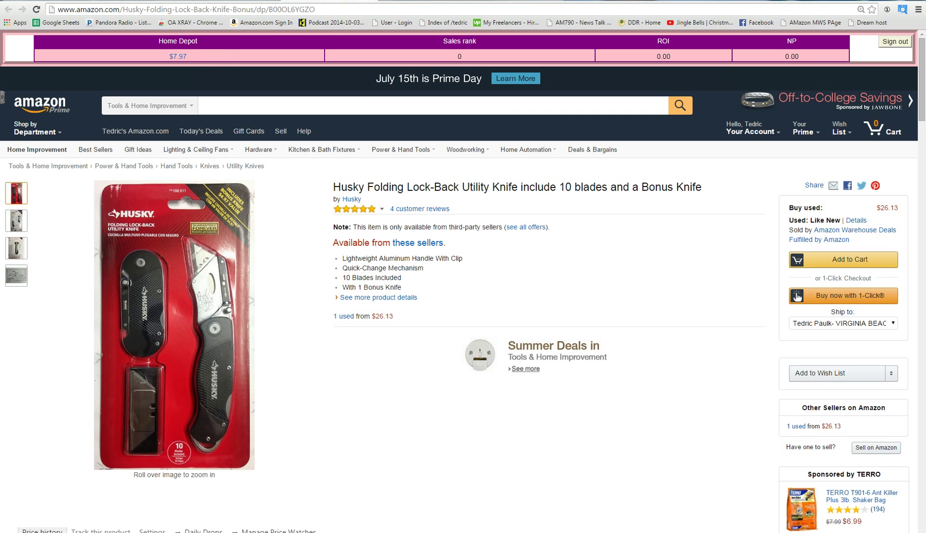
scroll(471, 165, "down", 2)
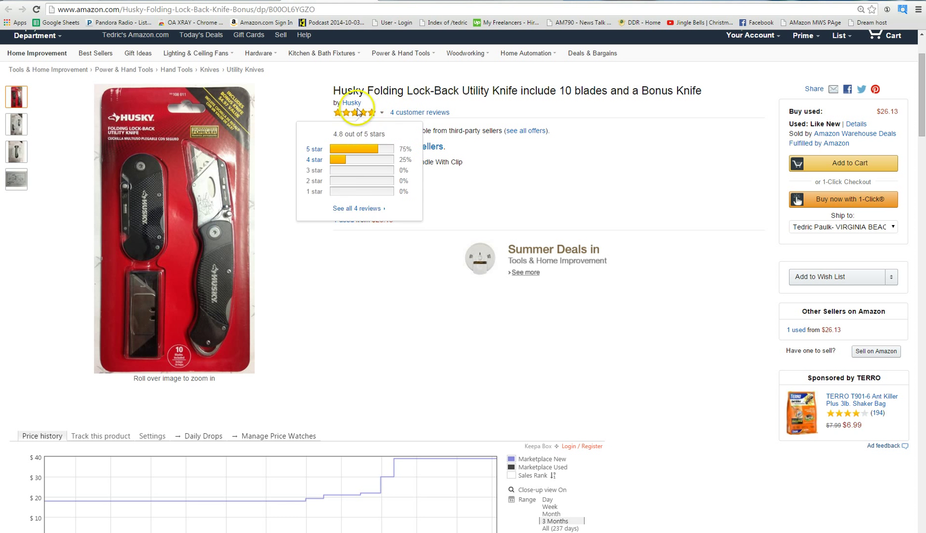
mouse_move(358, 115)
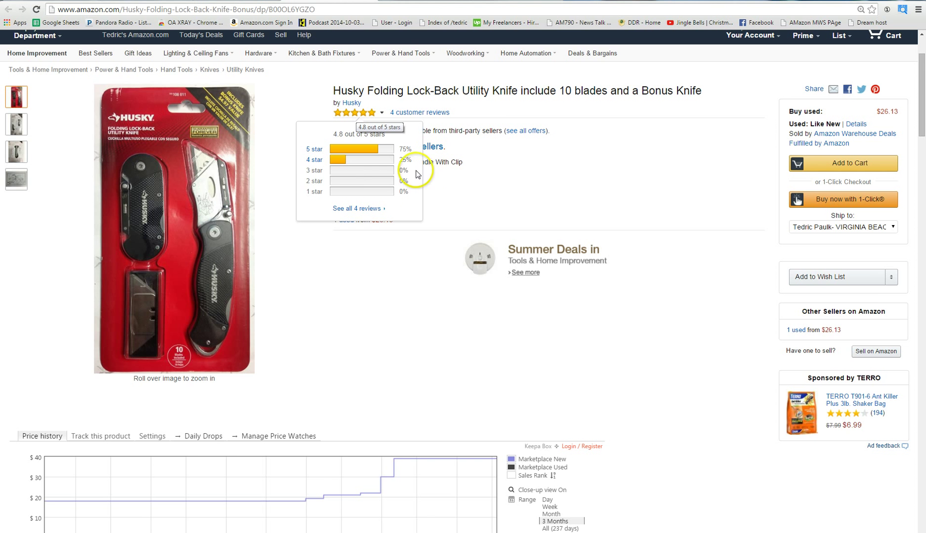
scroll(361, 299, "down", 3)
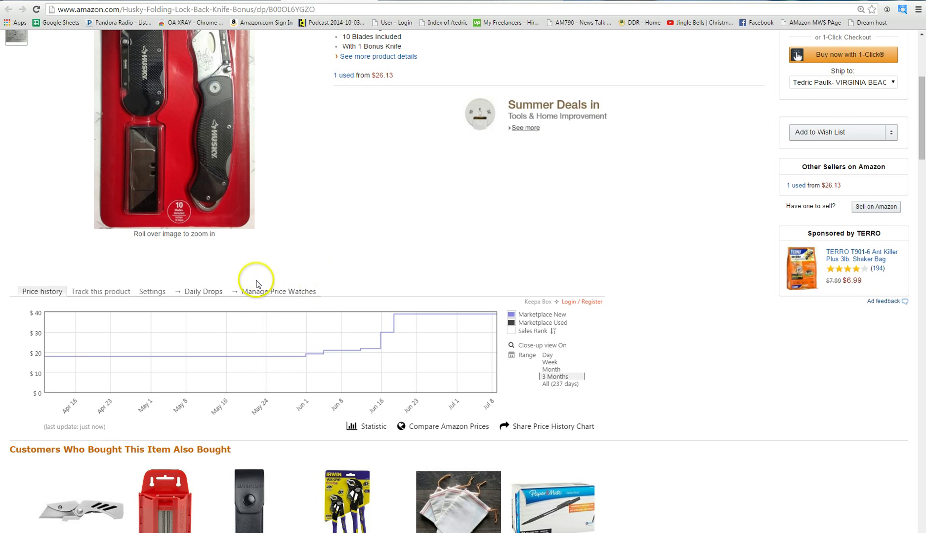
mouse_move(255, 342)
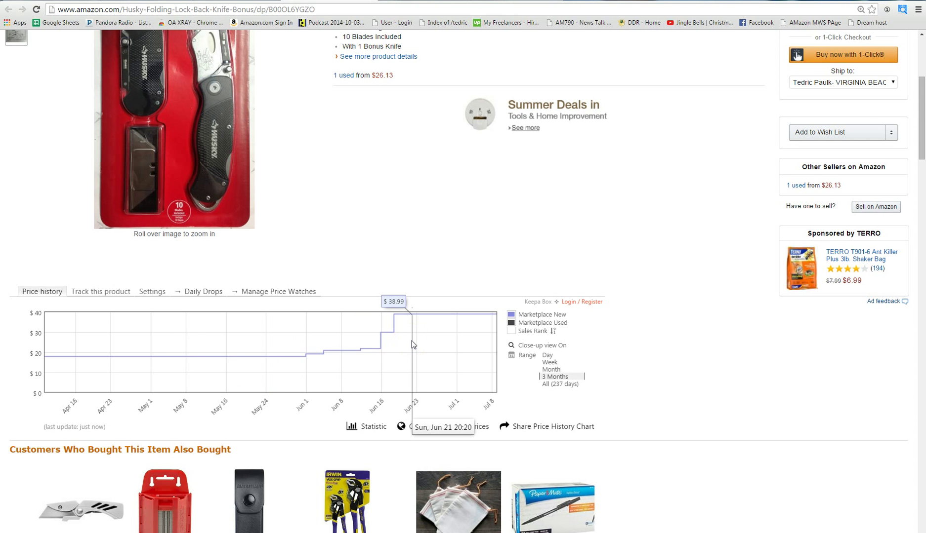
scroll(410, 341, "up", 2)
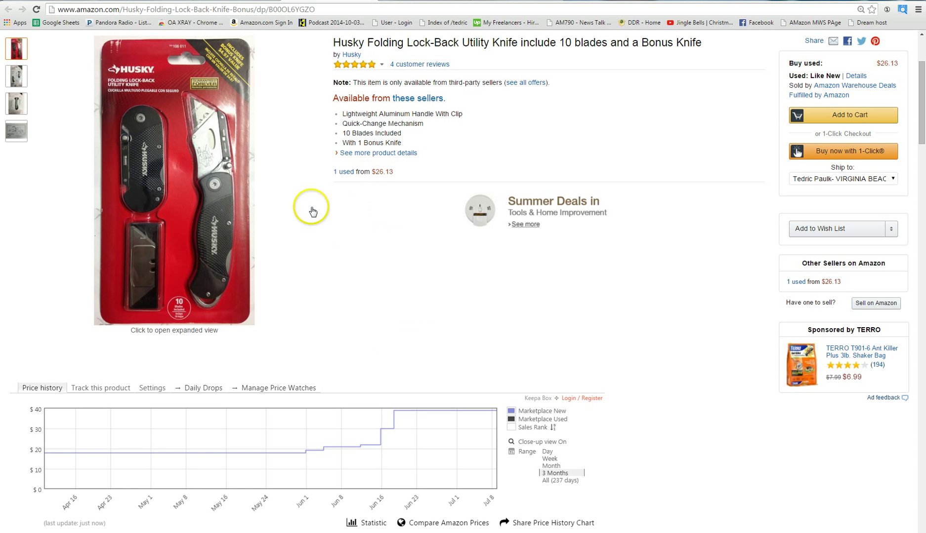
Step: Check the used offers for the Husky knife, including seller and condition, and return to its product page
left_click(343, 172)
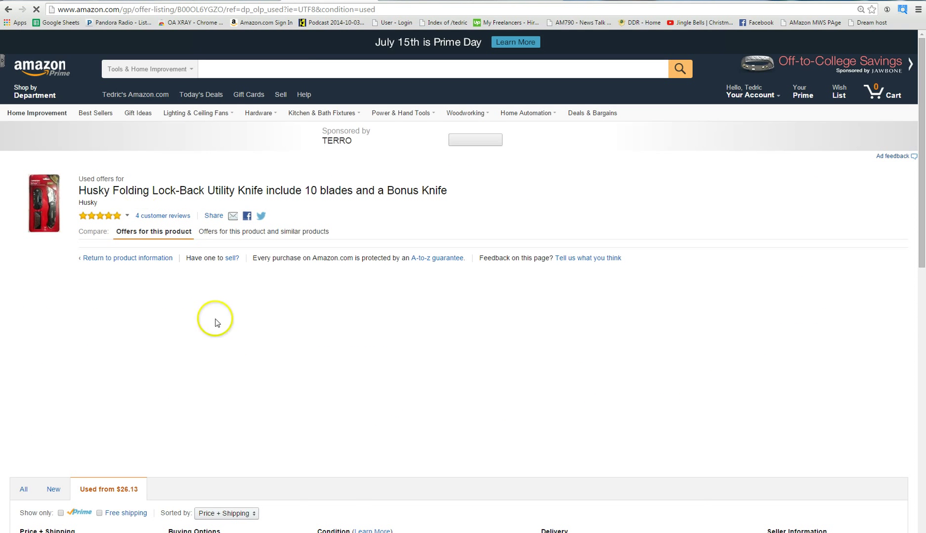
scroll(252, 374, "down", 4)
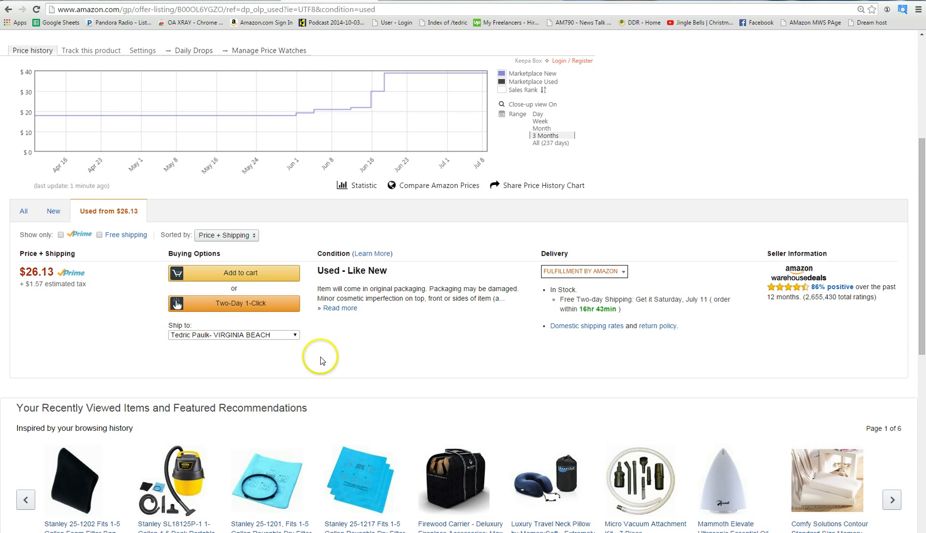
left_click(9, 9)
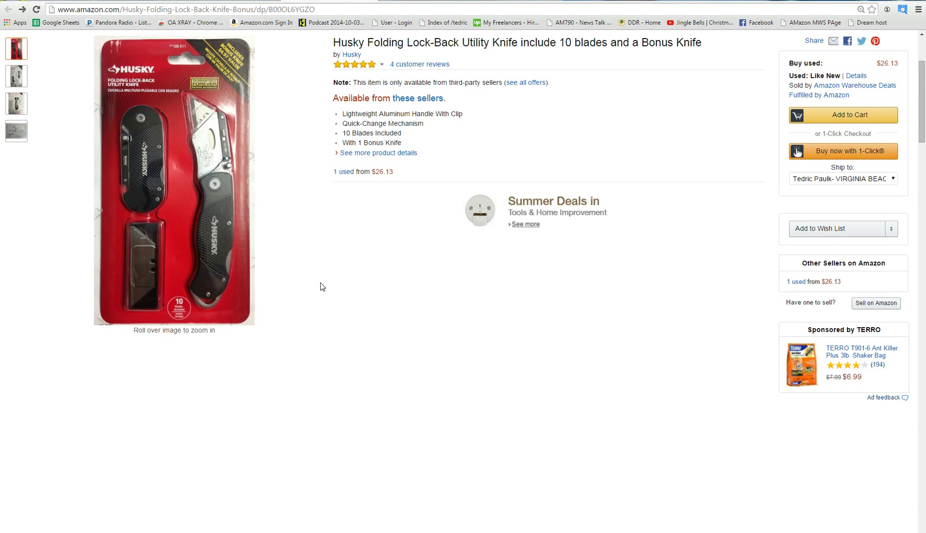
Step: Copy the Husky knife's ASIN from the Additional Information section of its Amazon listing
scroll(319, 288, "down", 2)
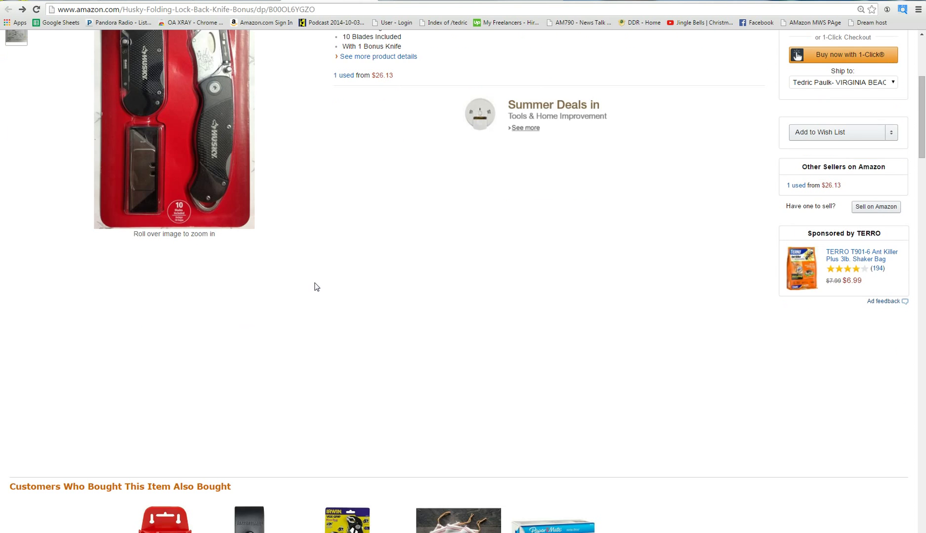
scroll(305, 273, "down", 7)
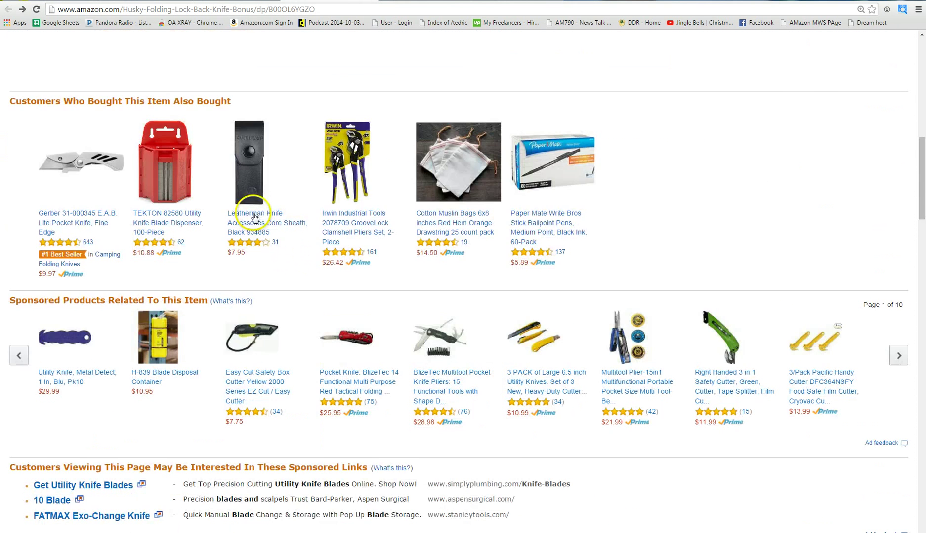
scroll(237, 363, "down", 6)
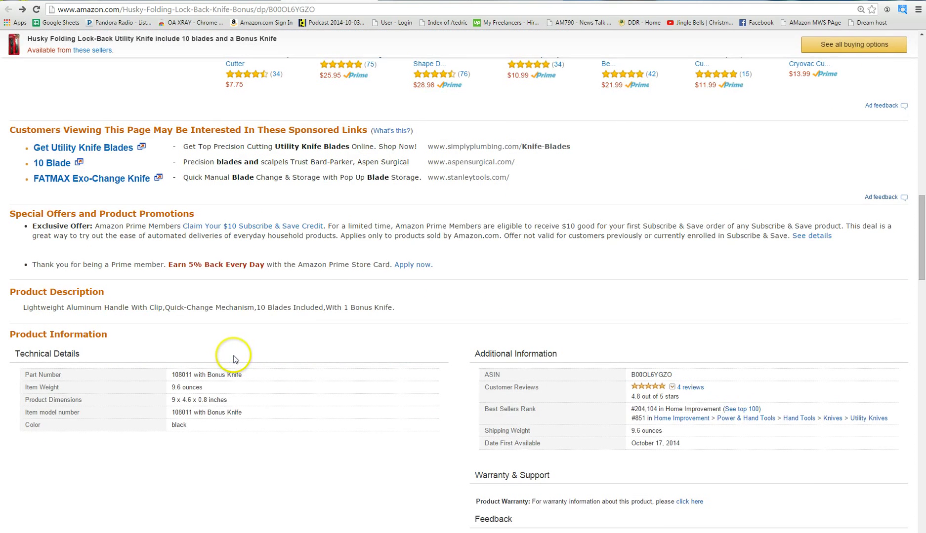
scroll(233, 359, "down", 1)
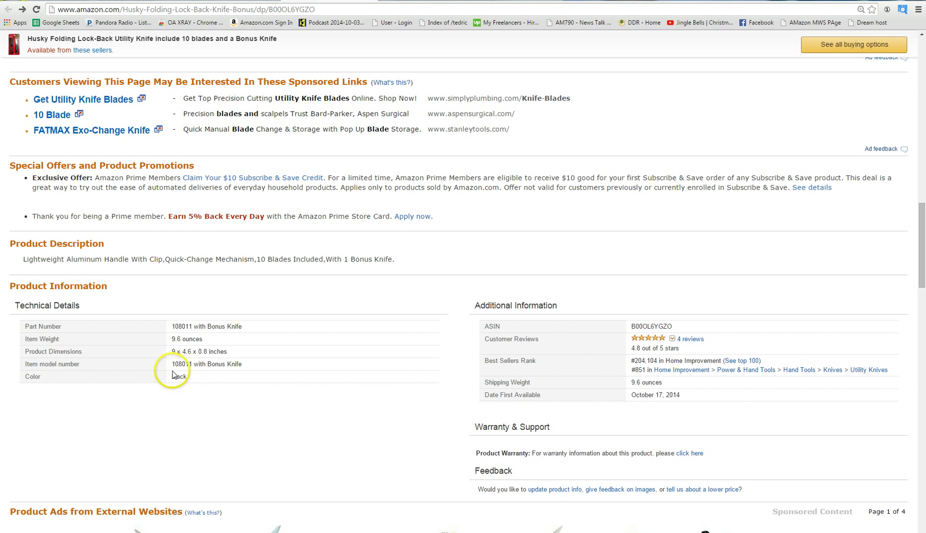
scroll(168, 374, "up", 4)
scroll(166, 374, "down", 5)
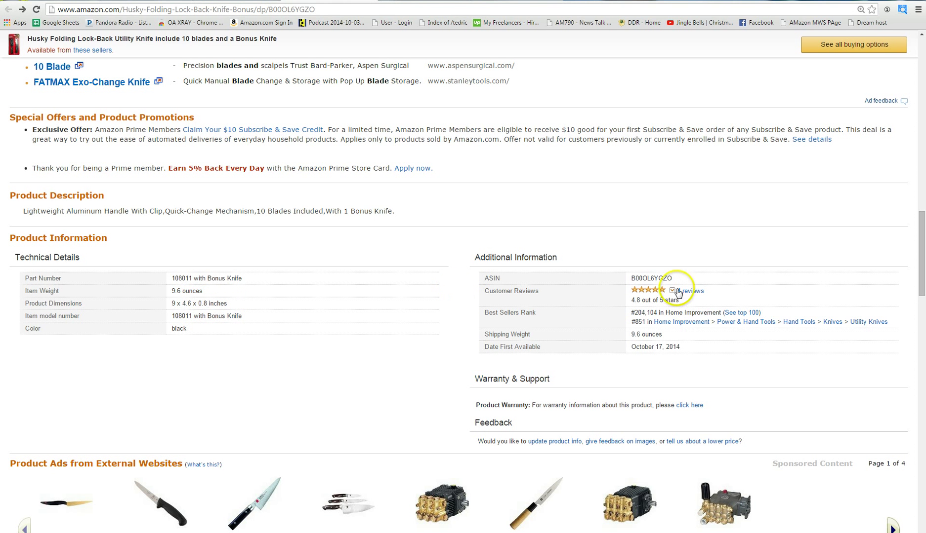
left_click(647, 279)
double_click(647, 280)
right_click(647, 280)
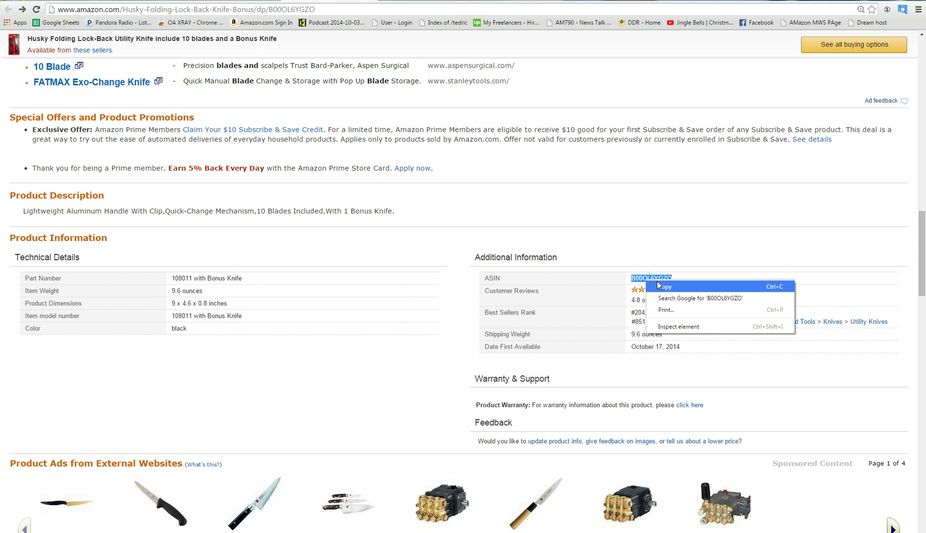
left_click(661, 286)
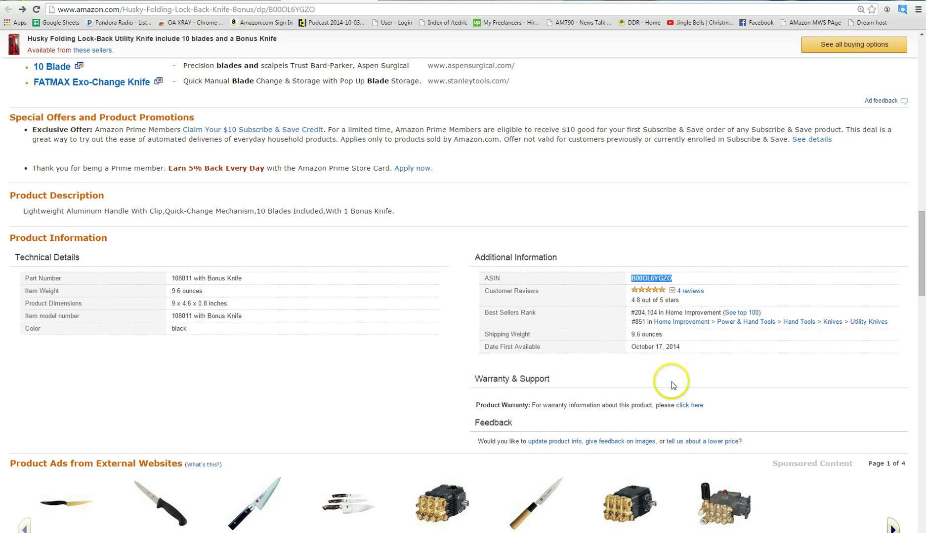
Step: Examine the Husky knife's customer reviews, images and product information, including its best sellers rank
scroll(211, 250, "down", 1)
scroll(211, 249, "down", 15)
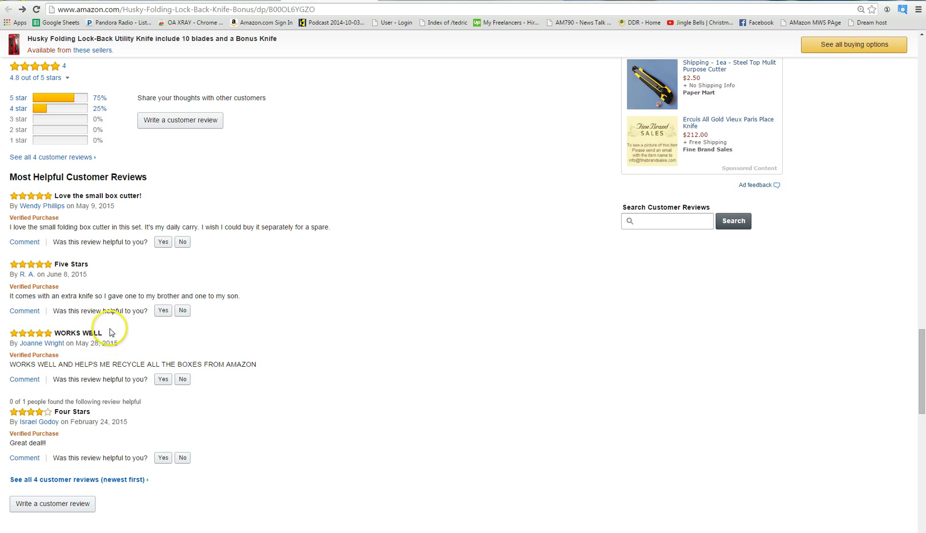
scroll(50, 326, "up", 20)
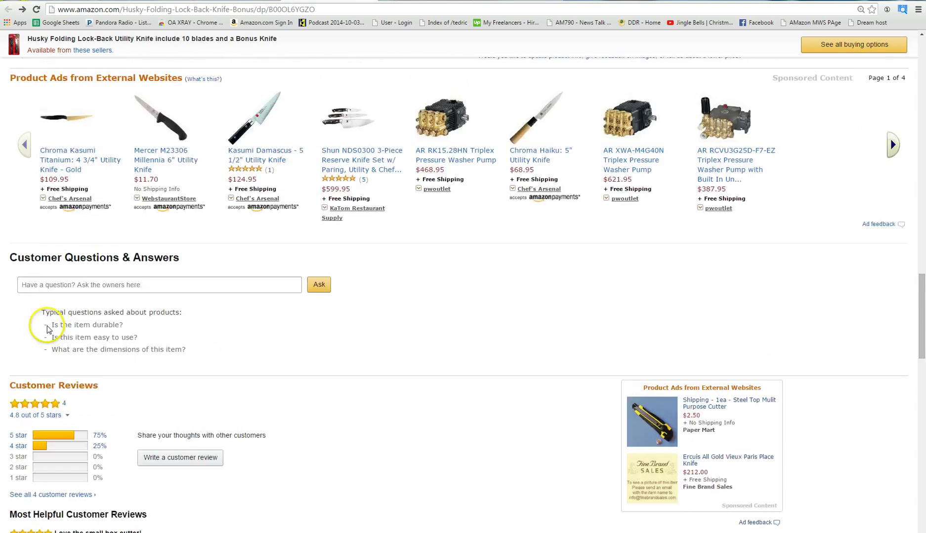
scroll(43, 330, "up", 15)
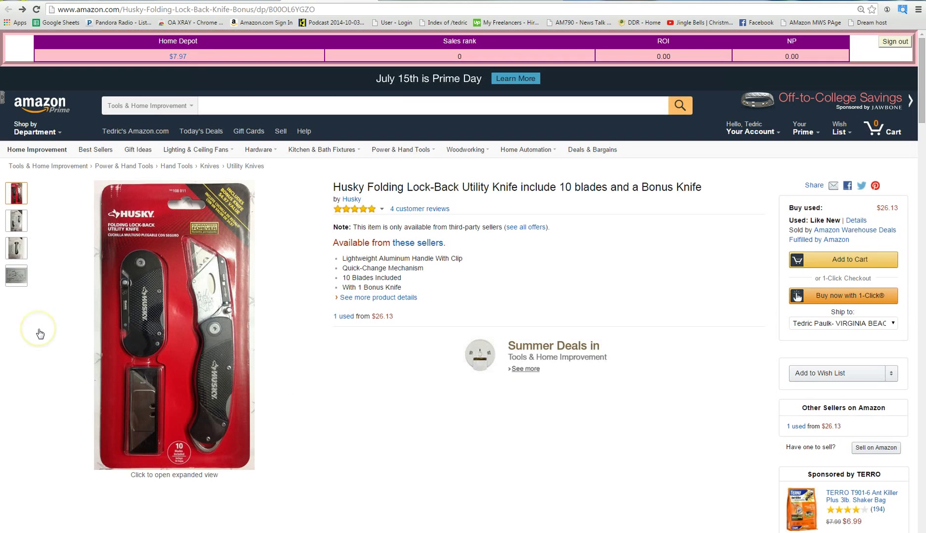
scroll(40, 334, "down", 1)
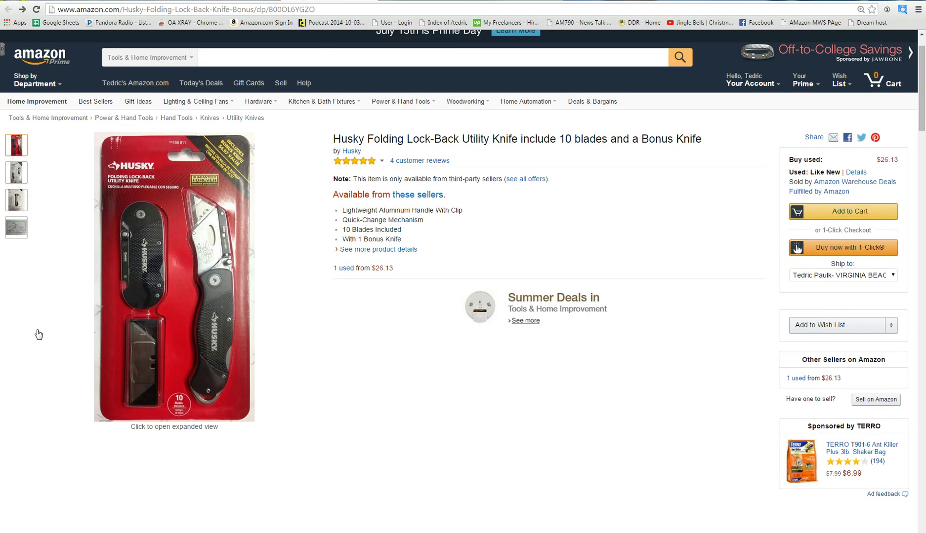
scroll(36, 334, "down", 2)
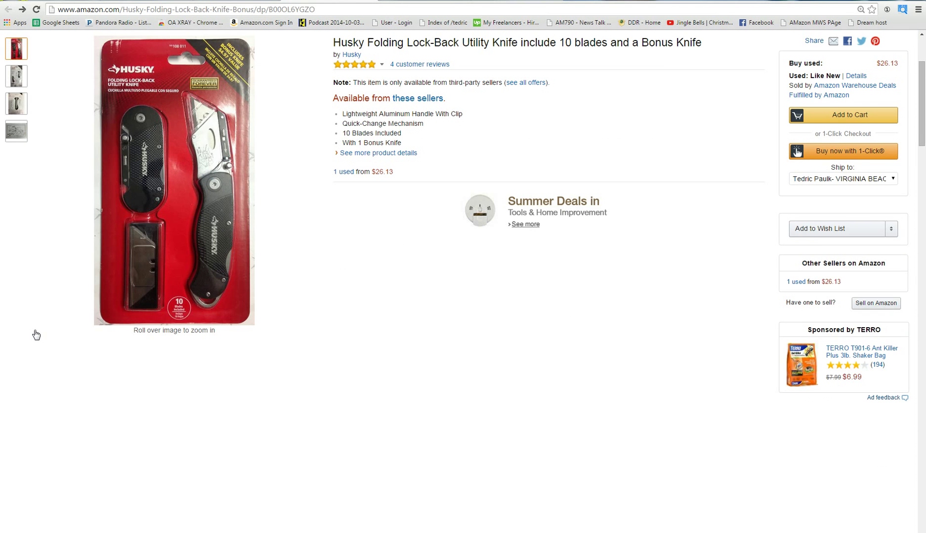
scroll(36, 335, "down", 13)
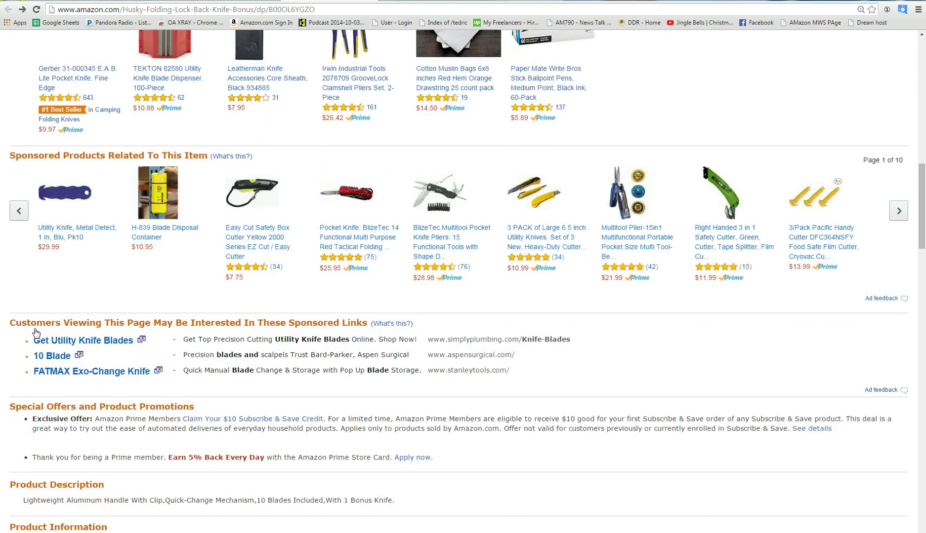
scroll(36, 334, "down", 3)
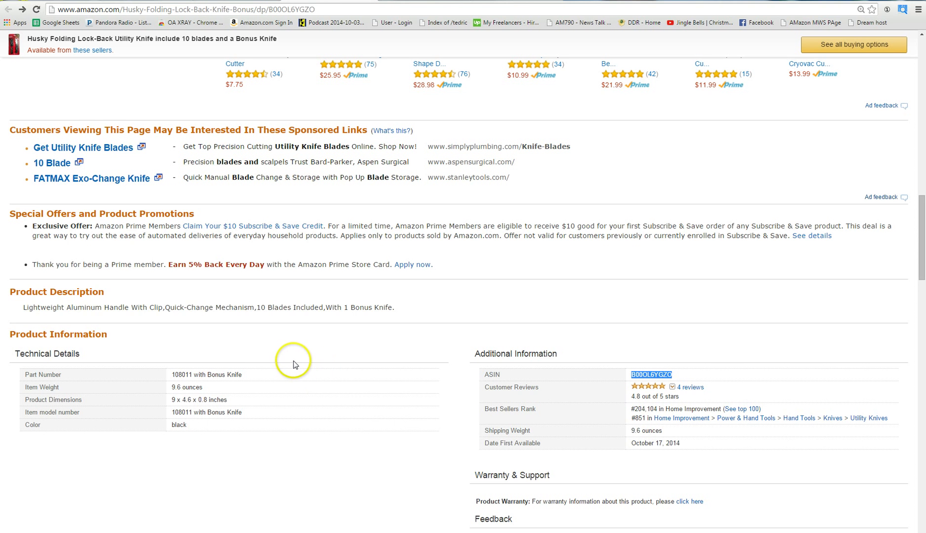
scroll(293, 364, "down", 5)
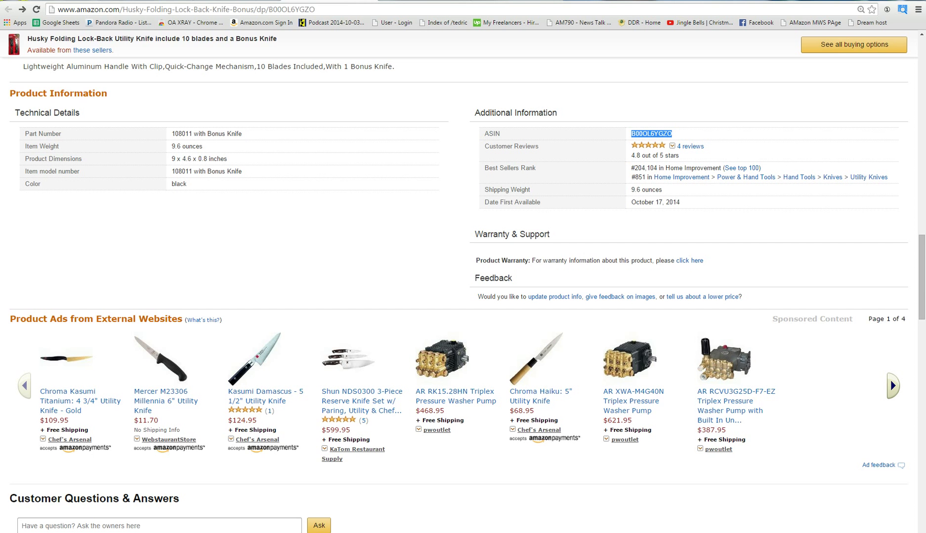
Step: Switch to the Fulfillment by Amazon Revenue Calculator and look up the Husky knife by its copied ASIN
key("ctrl+Tab")
right_click(155, 136)
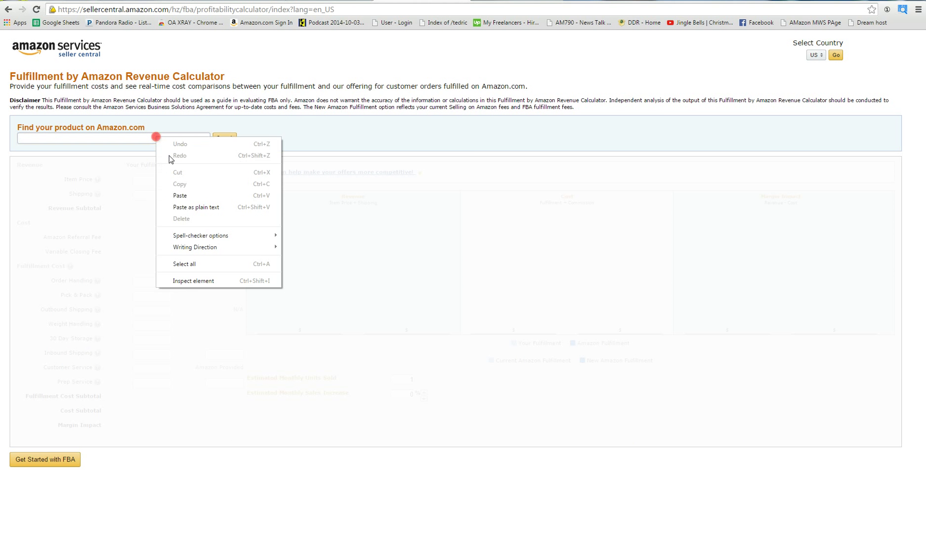
left_click(181, 193)
left_click(224, 138)
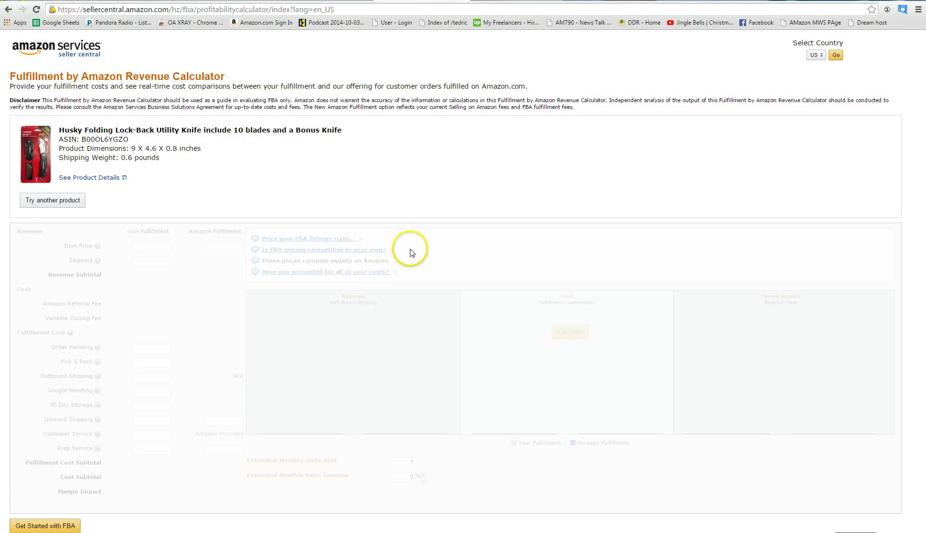
Step: Set the Amazon Fulfillment item price to 29.99 and calculate the fees and margin
left_click(227, 247)
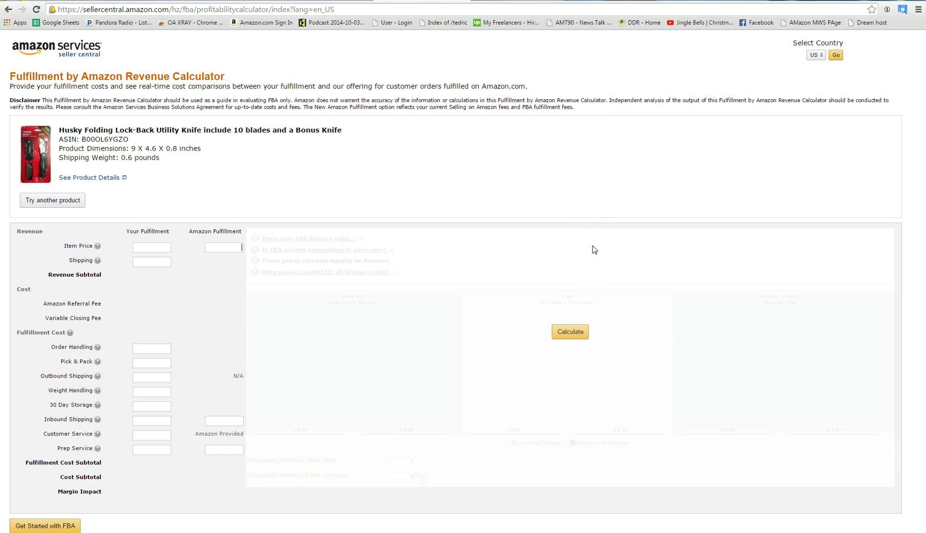
type("29.99")
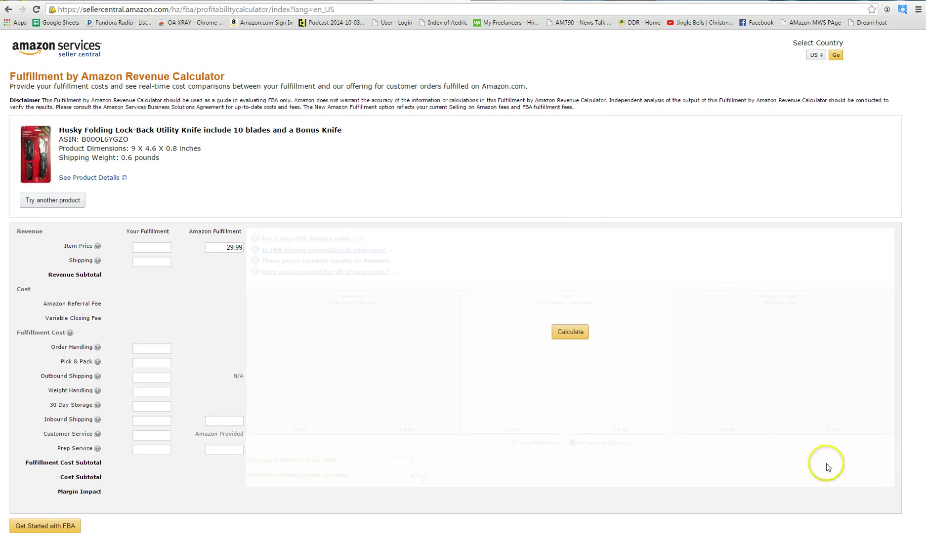
left_click(579, 331)
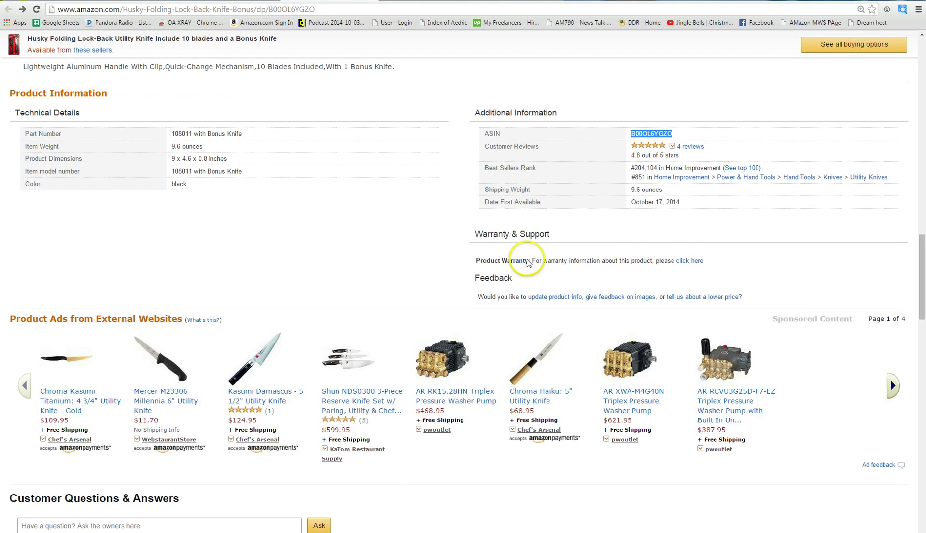
Step: Recheck the knife's Amazon listing, then set the calculator's Amazon Fulfillment prep service cost to 7.97 and recalculate the margin
scroll(527, 264, "up", 20)
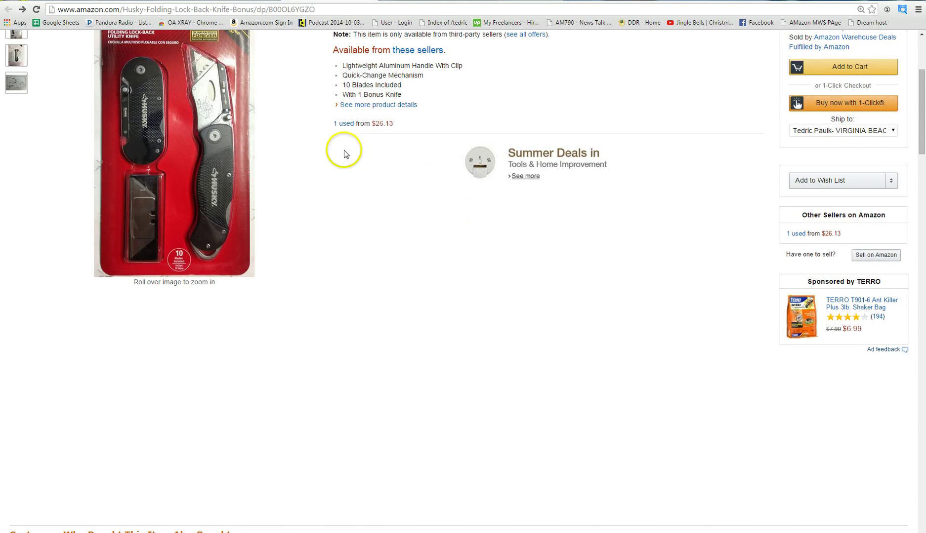
scroll(344, 150, "up", 2)
left_click(346, 3)
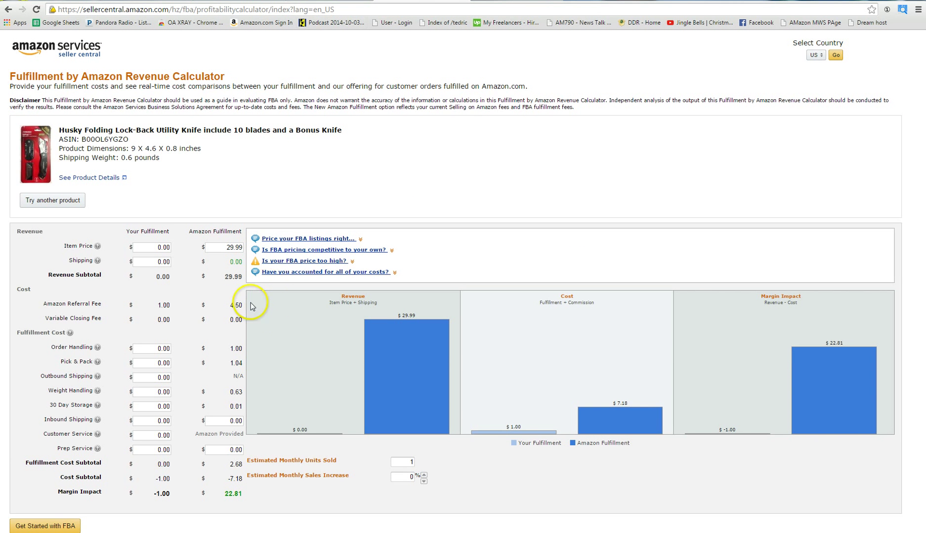
left_click(223, 449)
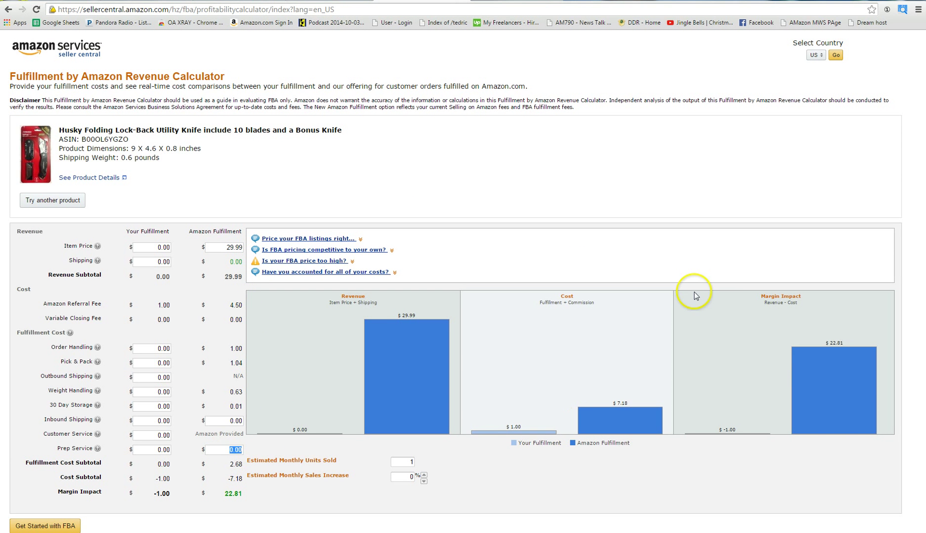
type("7.97")
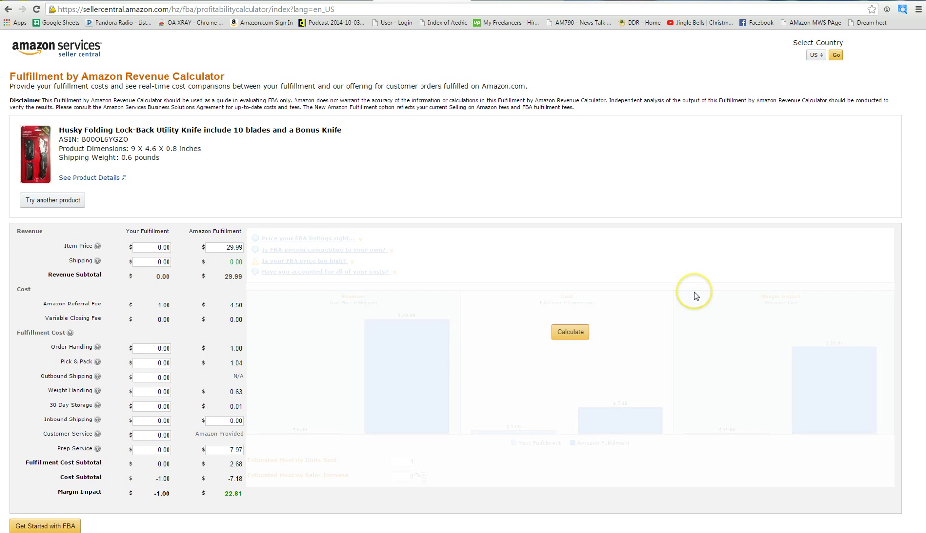
left_click(570, 332)
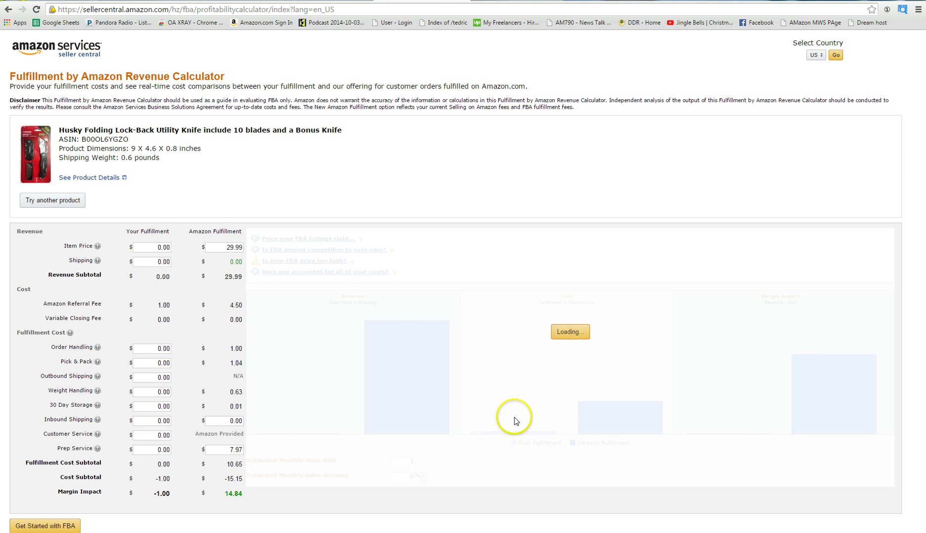
Step: Review the calculator's prep service cost and margin impact, then return to the knife's Home Depot product page
left_click_drag(228, 451, 267, 450)
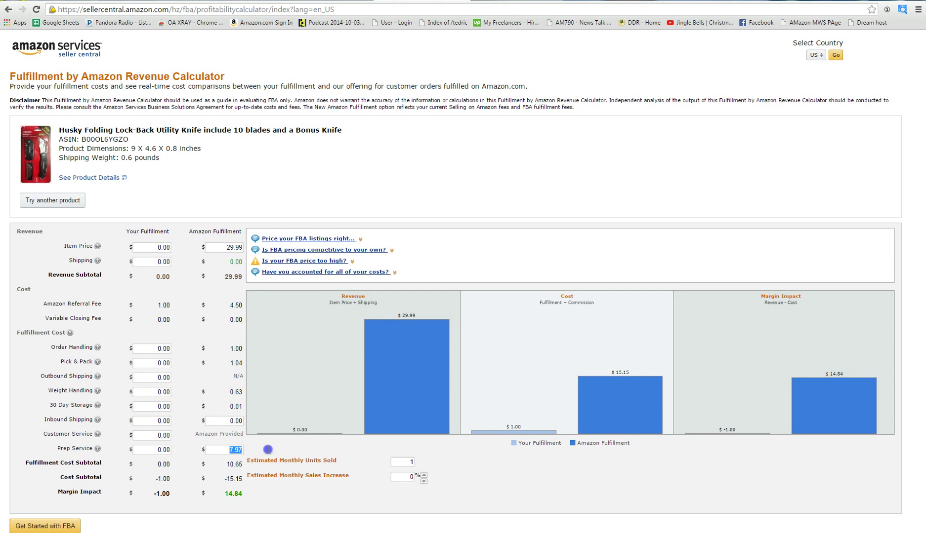
left_click(231, 501)
left_click(322, 3)
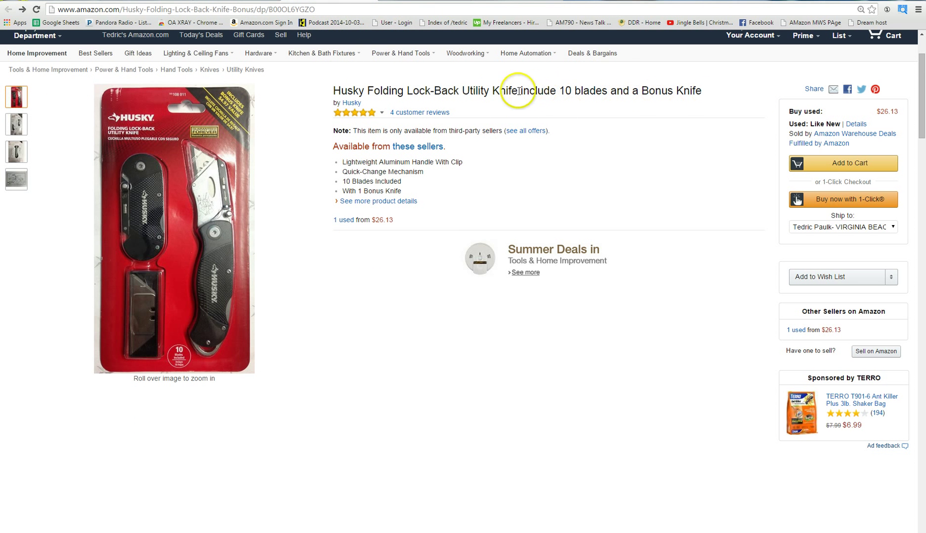
left_click(237, 1)
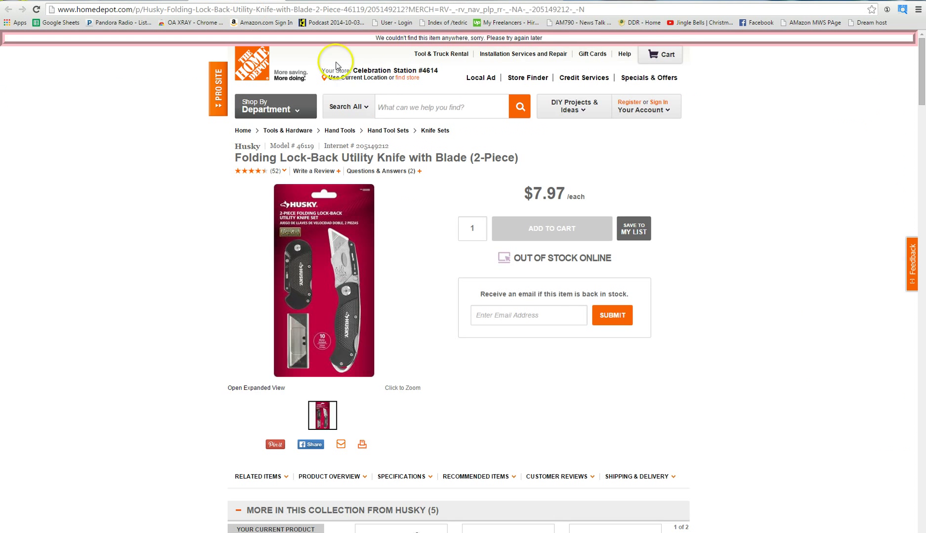
Step: Copy "Folding Lock-Back Utility Knife with Blade" from the Home Depot product title
left_click_drag(403, 157, 229, 157)
key("ctrl+c")
right_click(231, 160)
left_click(247, 167)
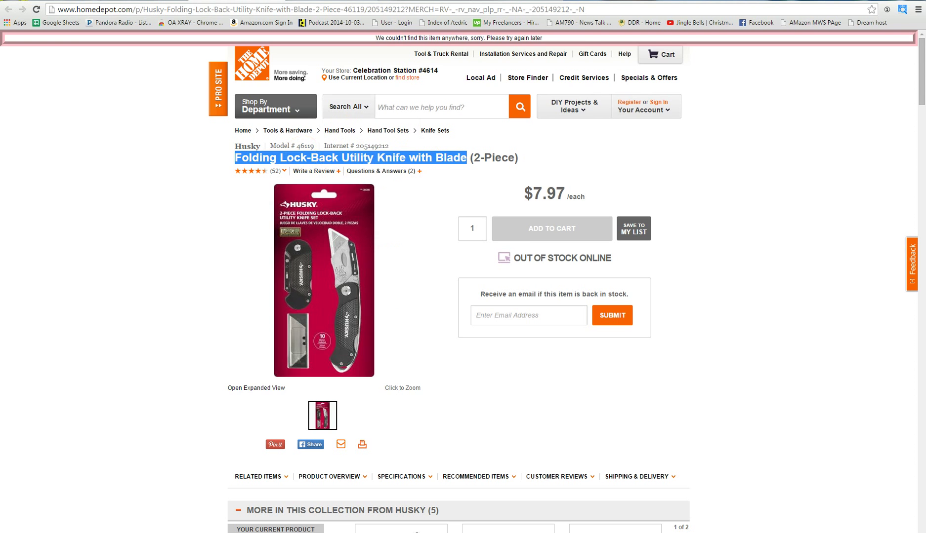
Step: Search Amazon's Tools & Home Improvement department for "Folding Lock-Back Utility Knife with Blade" using the copied title
key("ctrl+Tab")
scroll(224, 39, "up", 2)
left_click(210, 105)
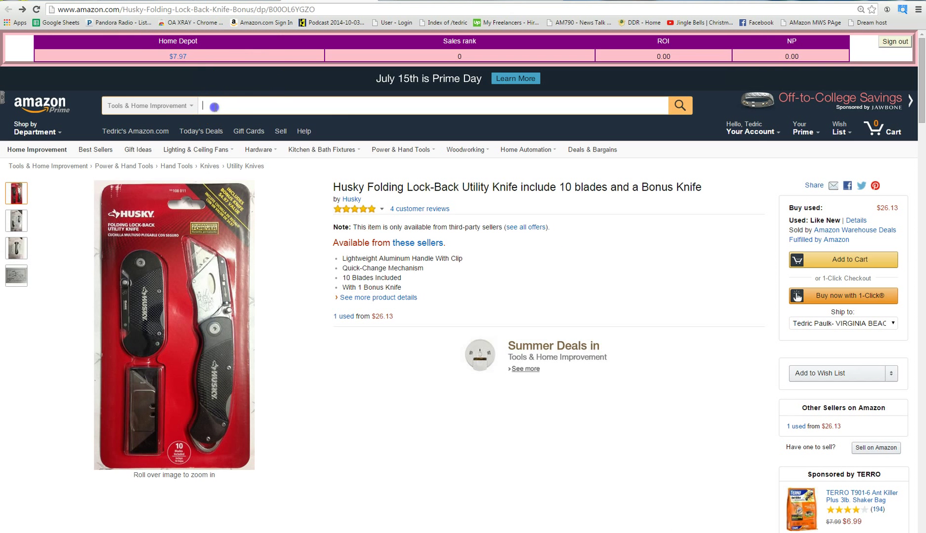
right_click(210, 104)
left_click(261, 166)
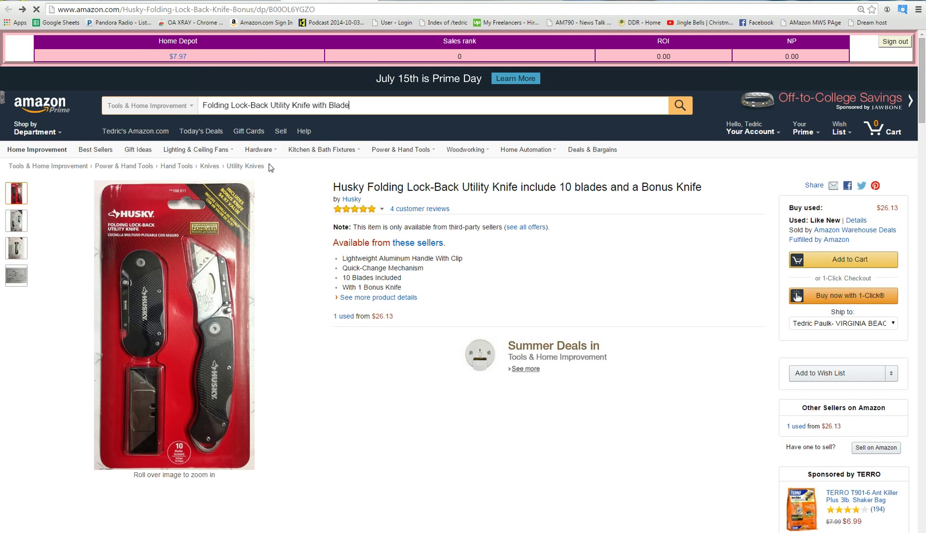
key("Return")
left_click(263, 167)
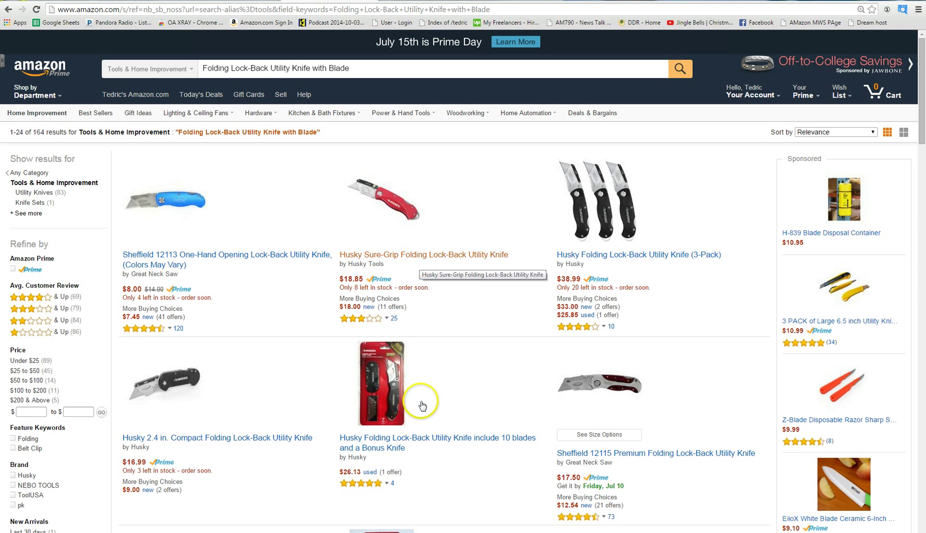
Step: Examine the search results for matching and competing Husky folding utility knives, including their prices and offers
scroll(434, 363, "down", 2)
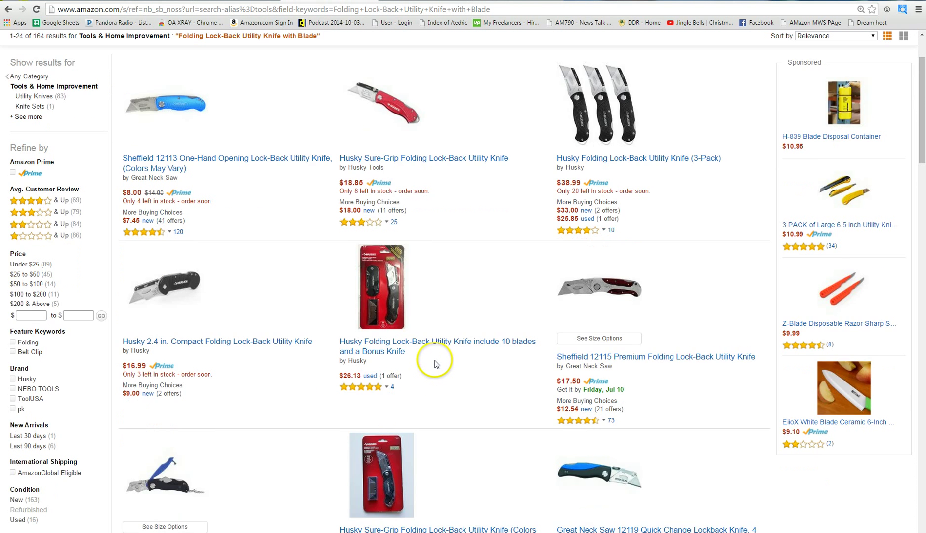
scroll(435, 363, "down", 2)
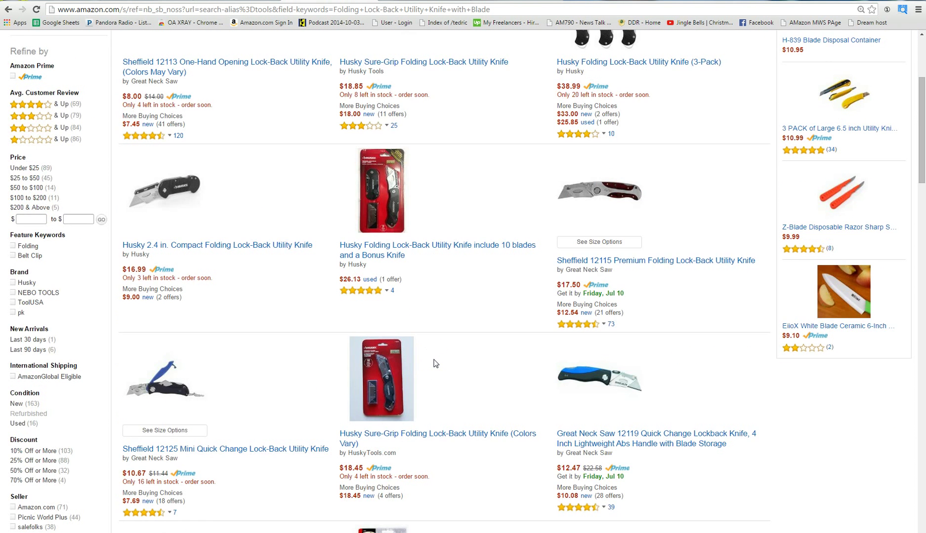
scroll(435, 363, "down", 1)
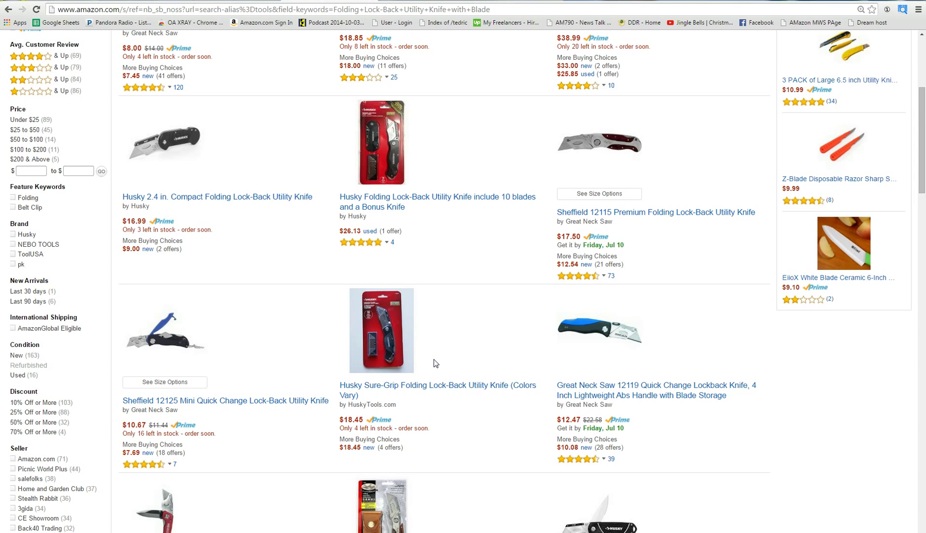
scroll(434, 362, "down", 13)
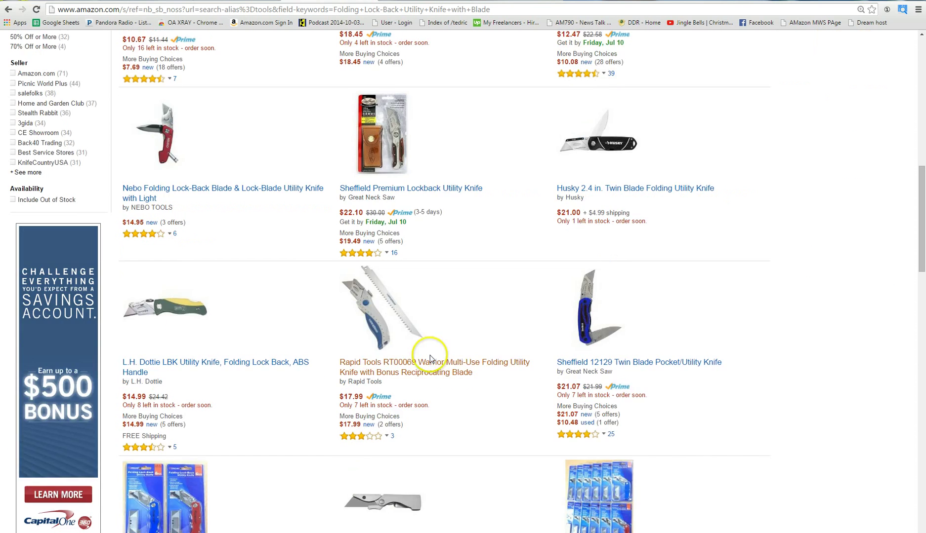
scroll(429, 358, "down", 4)
scroll(428, 356, "up", 16)
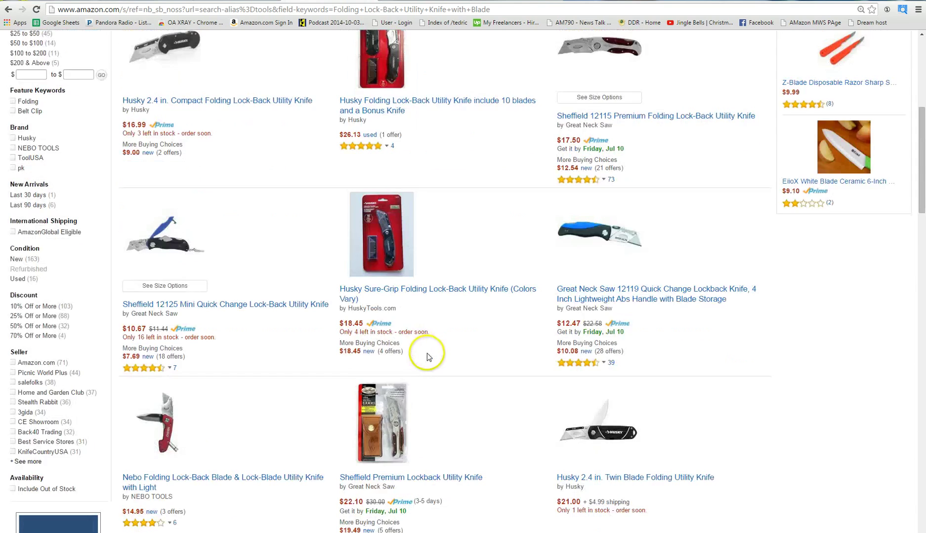
scroll(427, 352, "up", 1)
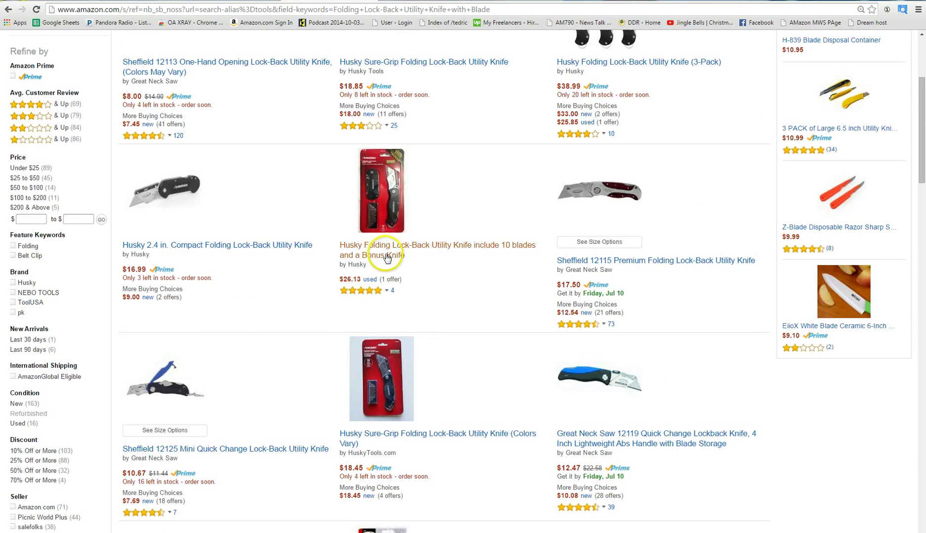
scroll(386, 258, "up", 2)
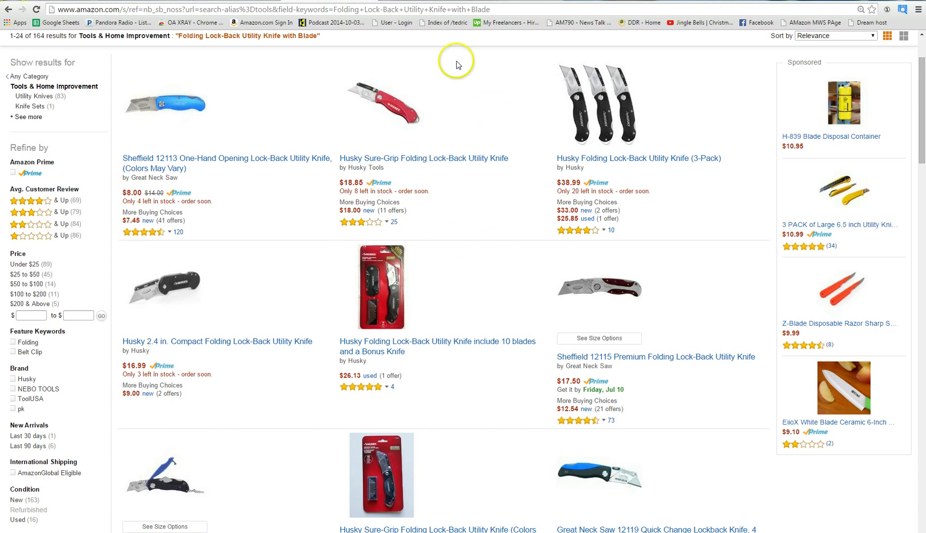
Step: Compare the product in the revenue calculator with the Amazon search results, then return to the Husky bonus knife listing
left_click(434, 2)
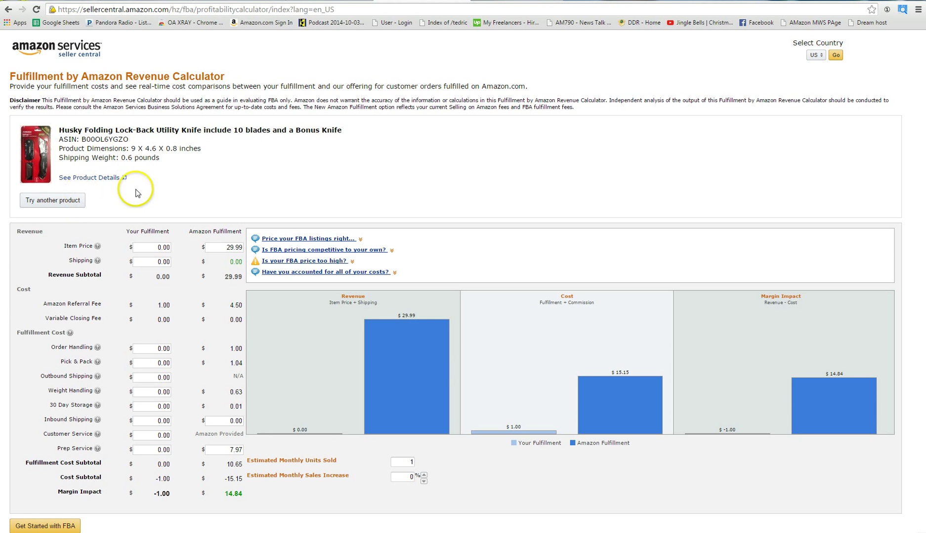
left_click(259, 2)
scroll(237, 76, "up", 2)
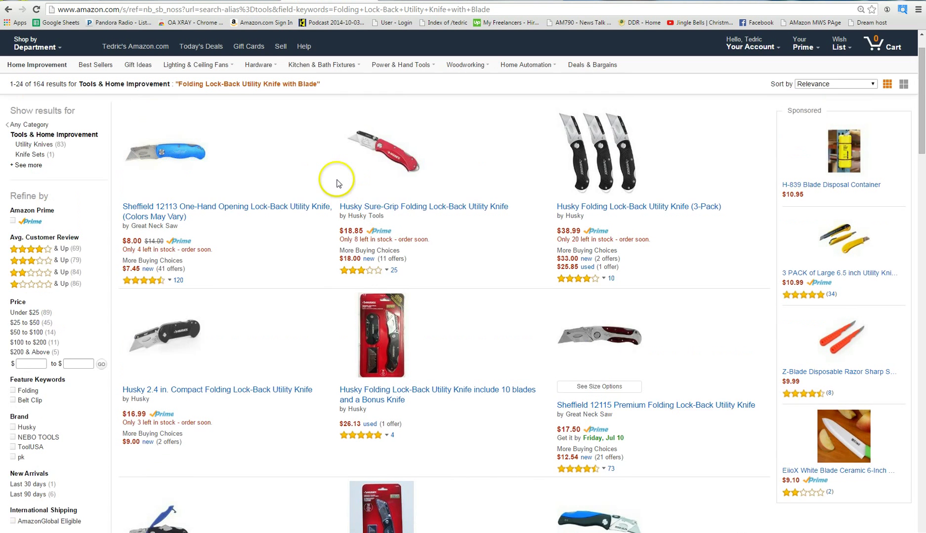
left_click(326, 2)
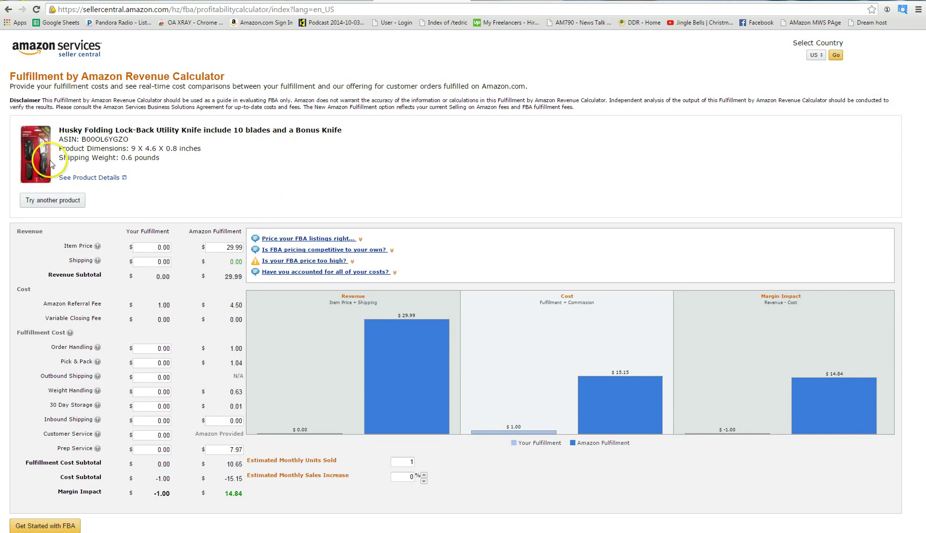
left_click(259, 2)
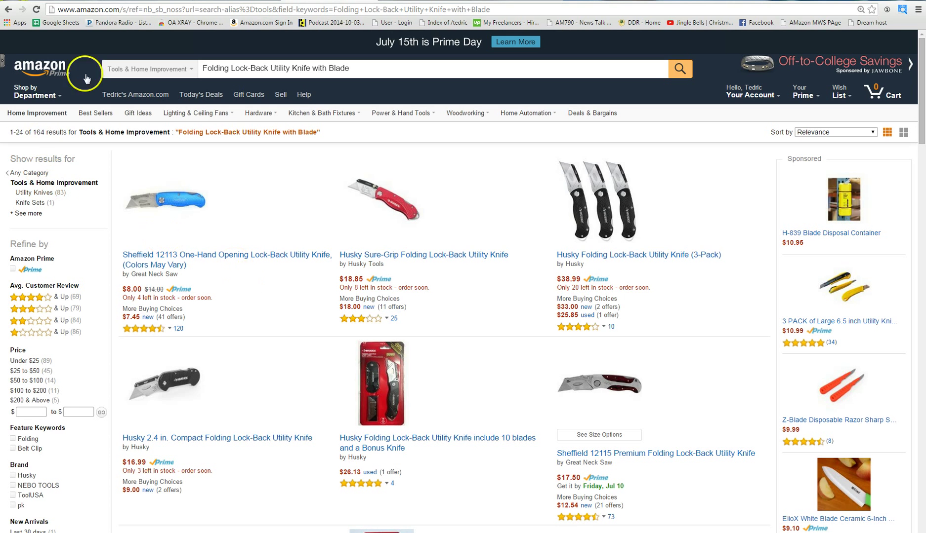
left_click(11, 9)
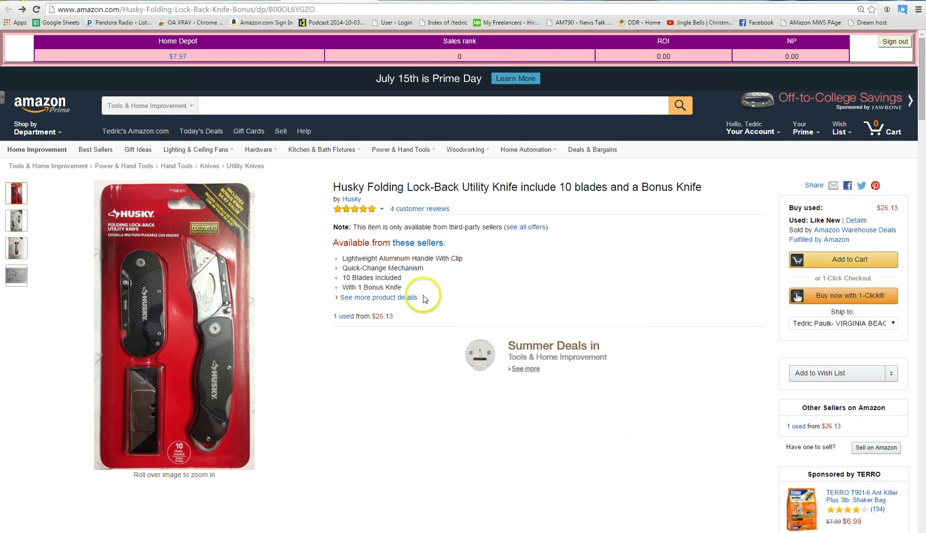
Step: Examine the Husky knife listing's product information, rating breakdown and most helpful customer reviews with their dates
scroll(423, 299, "down", 3)
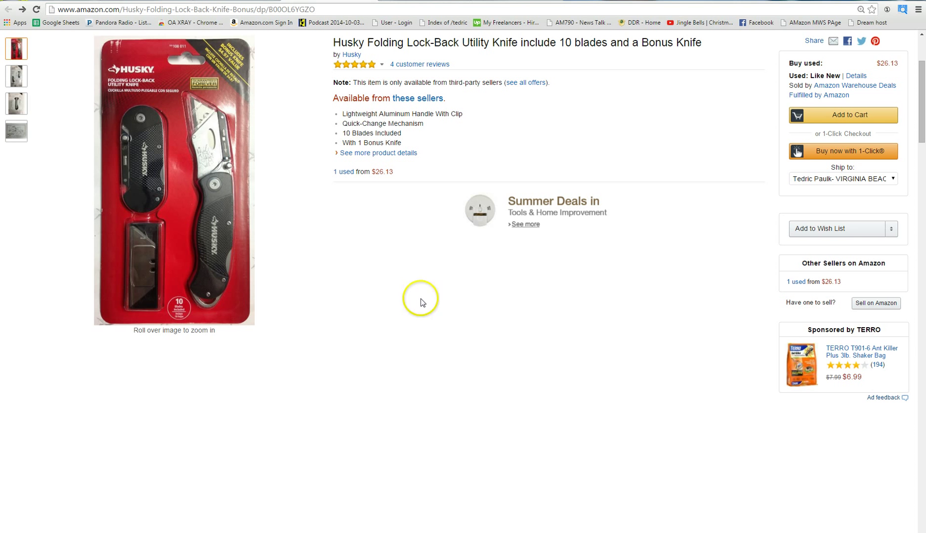
scroll(426, 308, "down", 2)
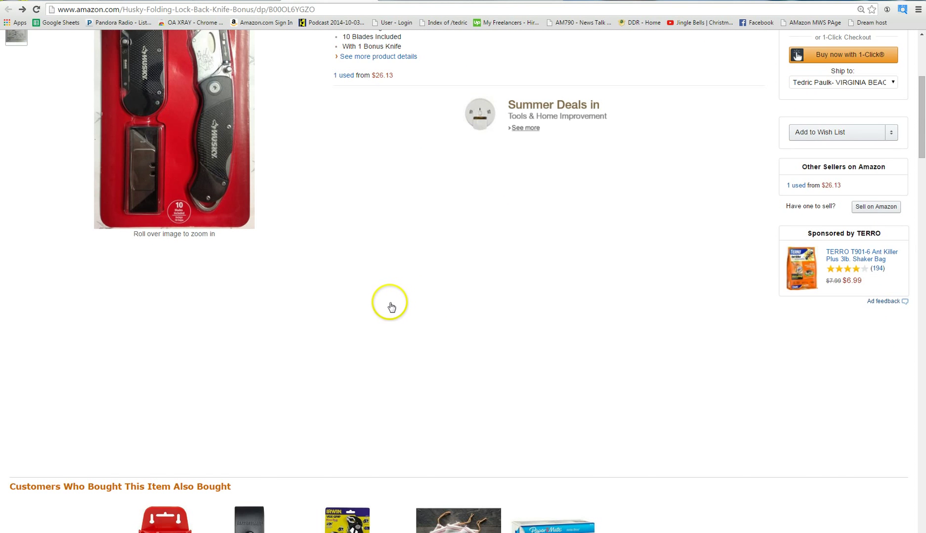
scroll(388, 304, "down", 10)
scroll(368, 292, "down", 9)
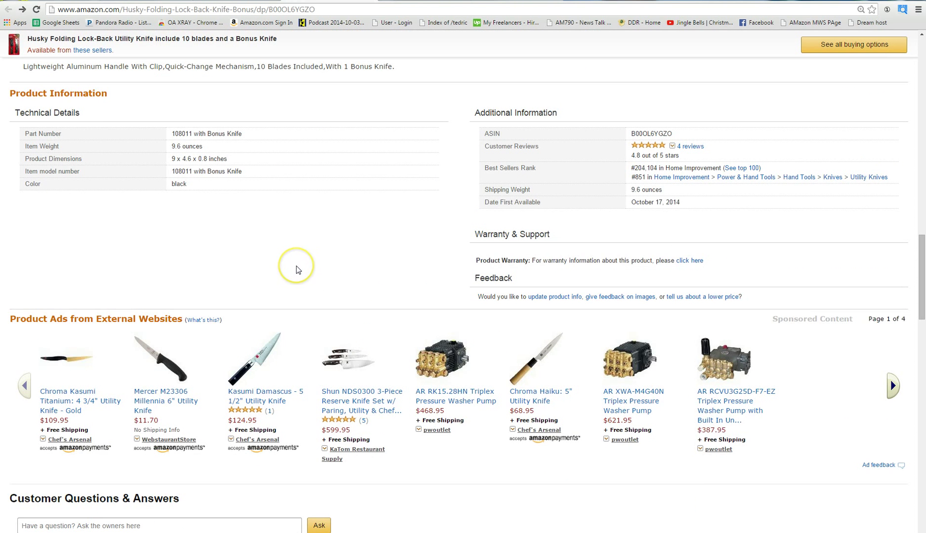
scroll(297, 270, "down", 5)
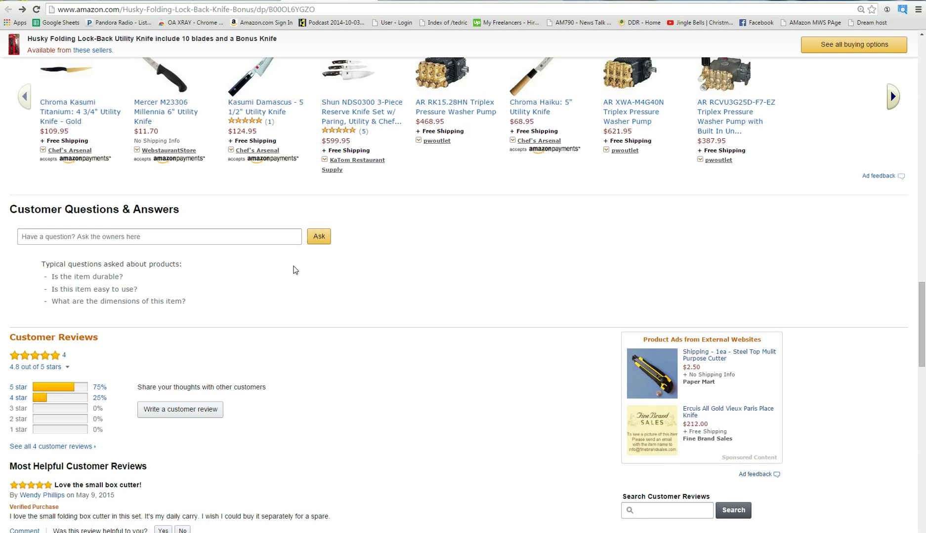
scroll(221, 442, "down", 3)
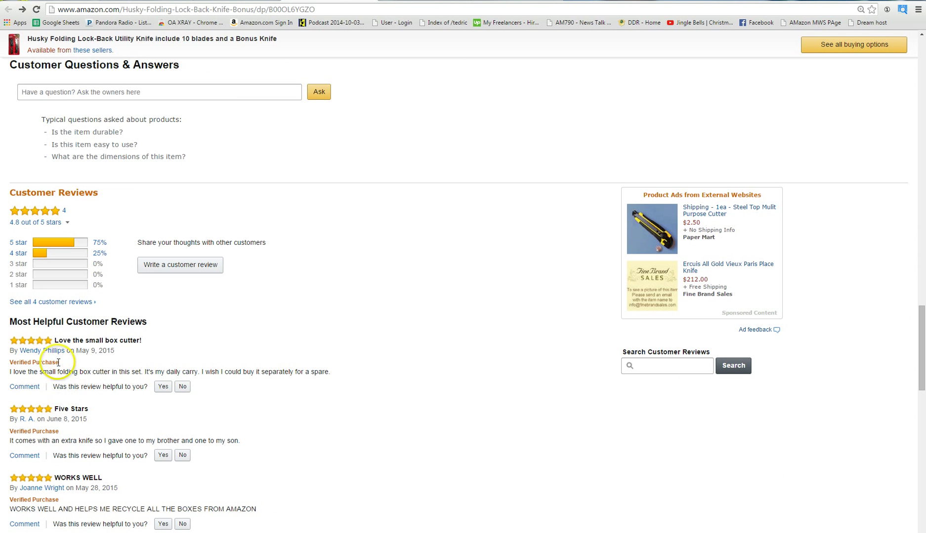
scroll(54, 365, "up", 8)
scroll(45, 366, "up", 3)
scroll(27, 368, "down", 12)
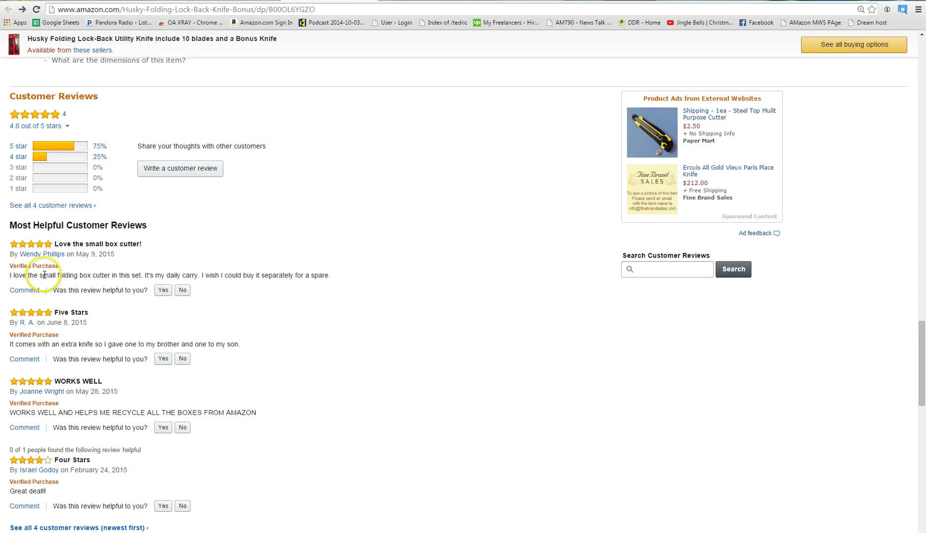
scroll(49, 276, "up", 1)
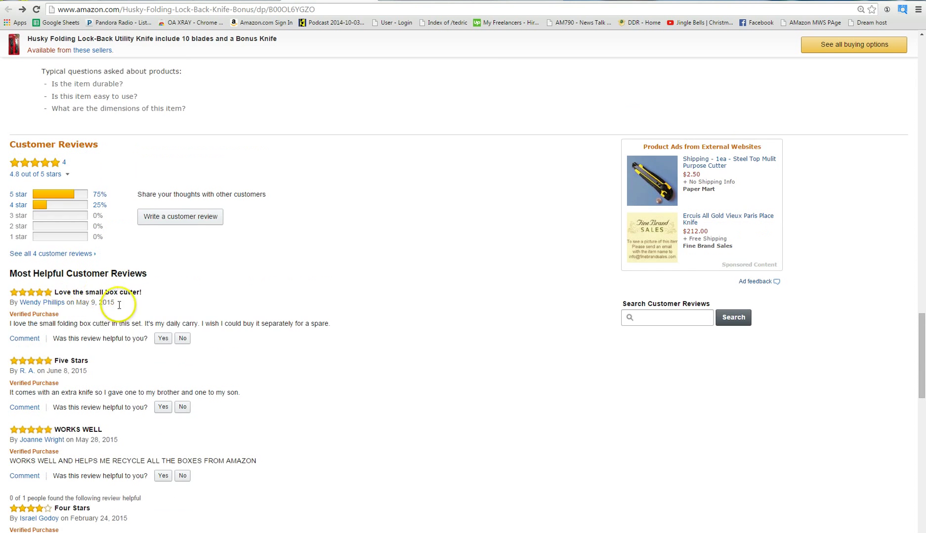
Step: Look over the items customers also bought and the related sponsored products, then return to the listing's main details
scroll(89, 297, "up", 5)
scroll(81, 425, "up", 20)
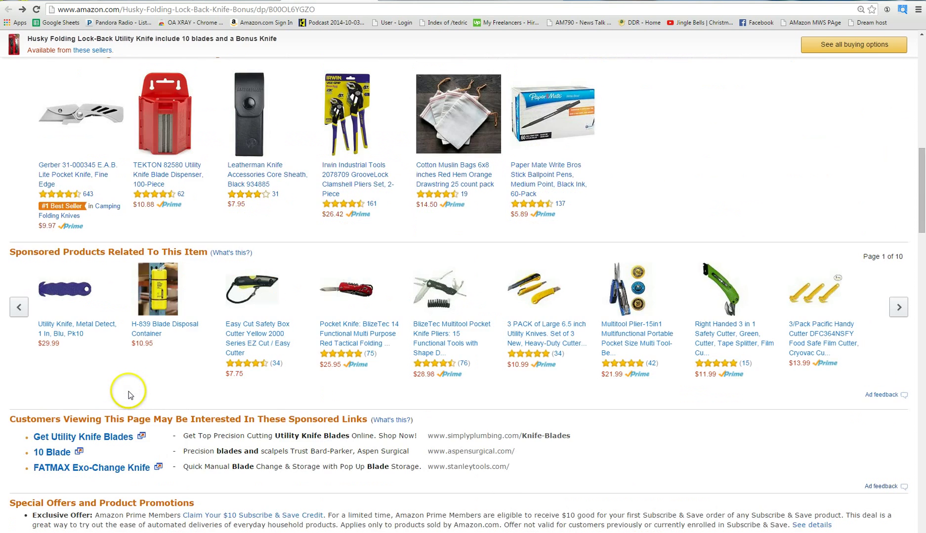
scroll(121, 392, "up", 3)
scroll(120, 392, "down", 3)
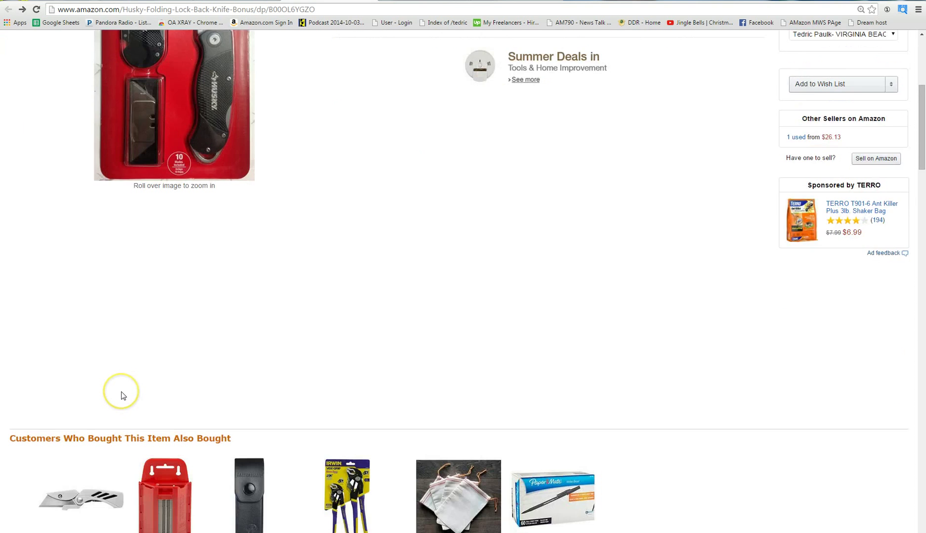
scroll(120, 391, "down", 2)
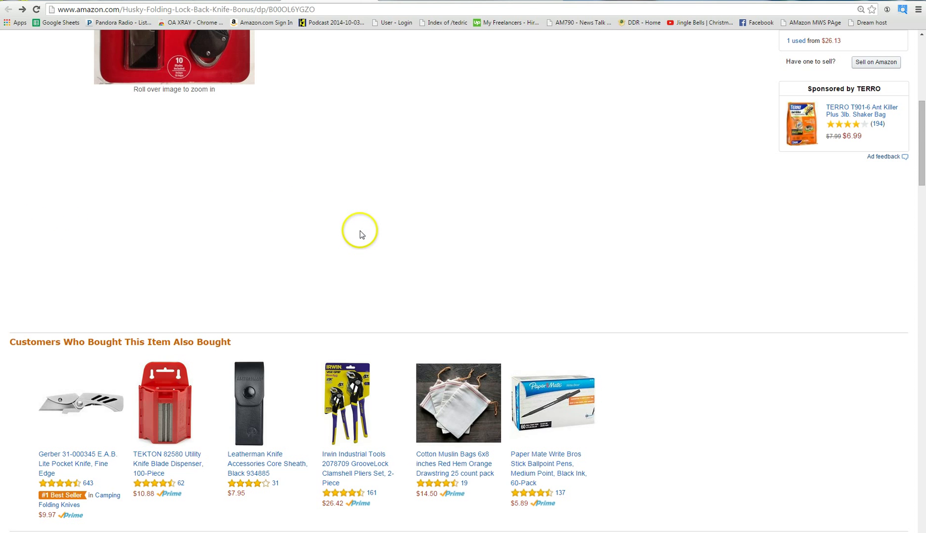
scroll(360, 233, "down", 2)
scroll(363, 268, "up", 10)
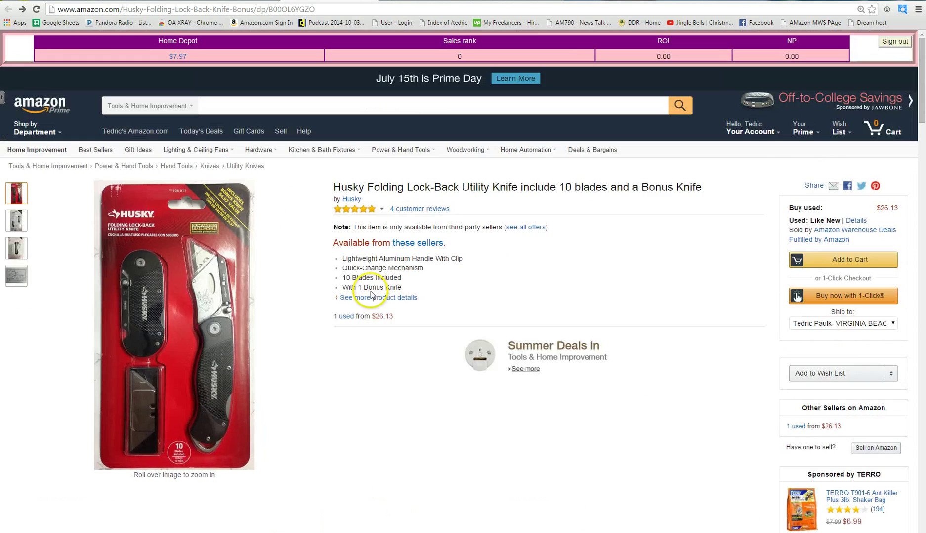
Step: Check the knife's technical details and additional information, highlighting its product dimensions
scroll(365, 296, "down", 6)
scroll(363, 296, "down", 14)
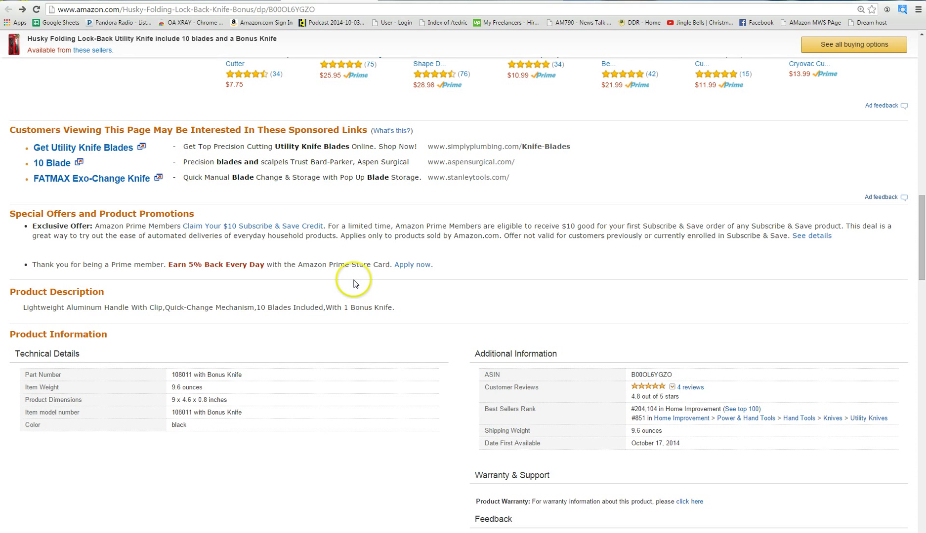
scroll(352, 283, "down", 6)
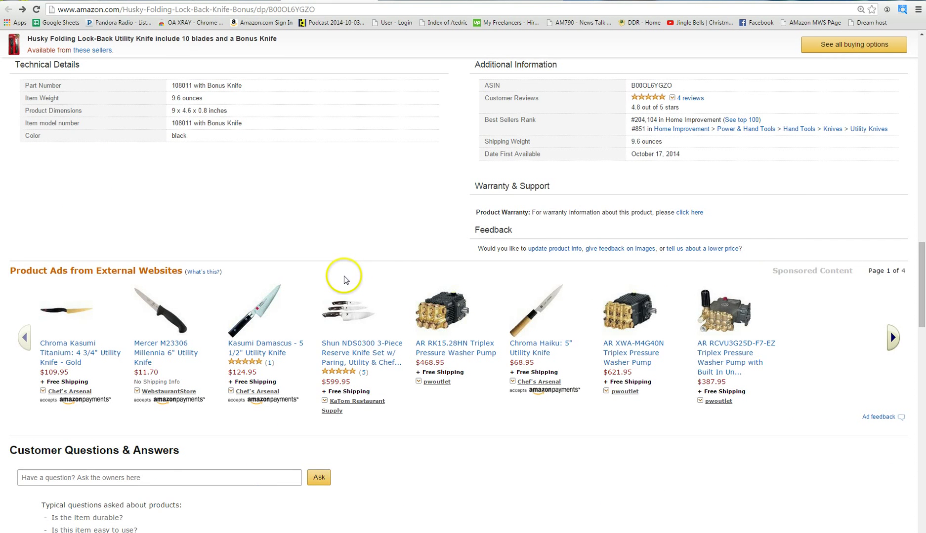
scroll(345, 278, "up", 4)
scroll(339, 274, "up", 6)
scroll(333, 281, "down", 3)
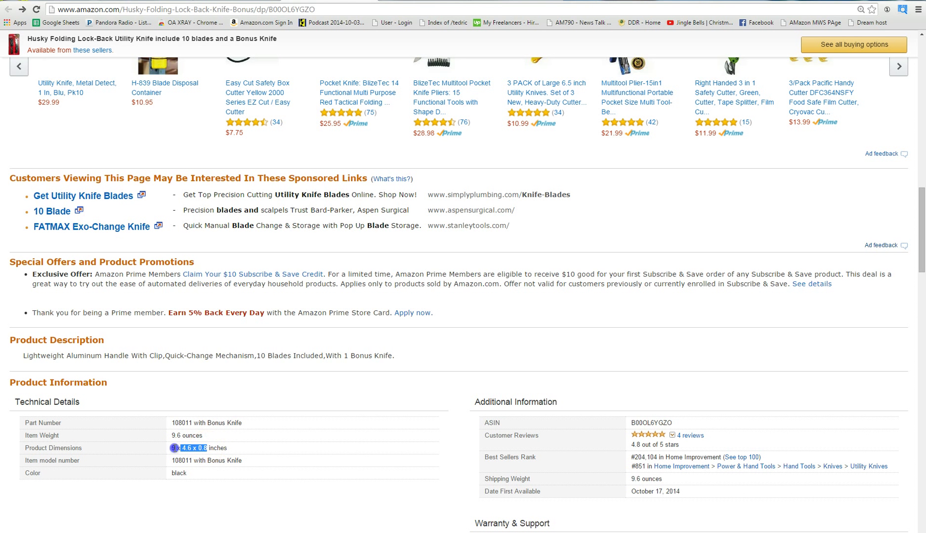
Step: Review the Amazon listing's title and view its product images, from the blade instructions back to the main package photo
scroll(213, 421, "up", 20)
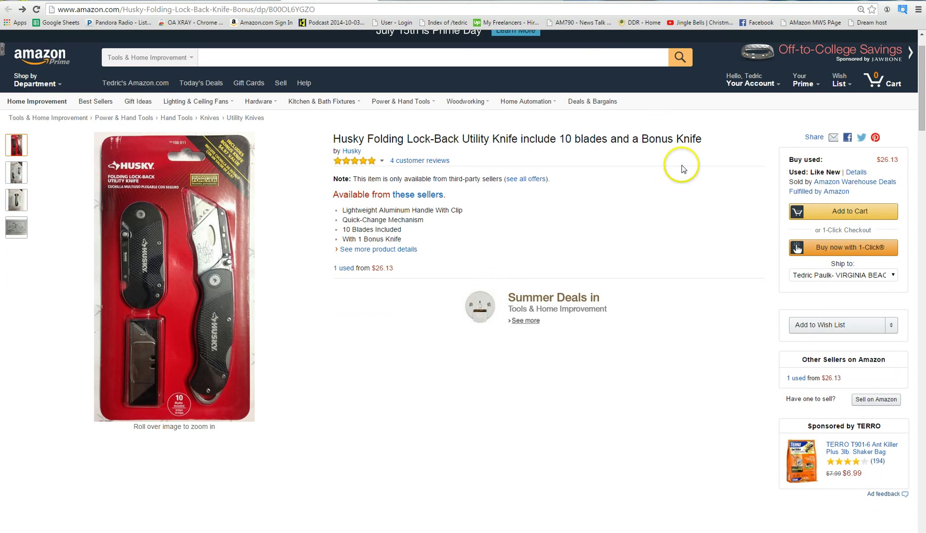
left_click_drag(704, 139, 344, 140)
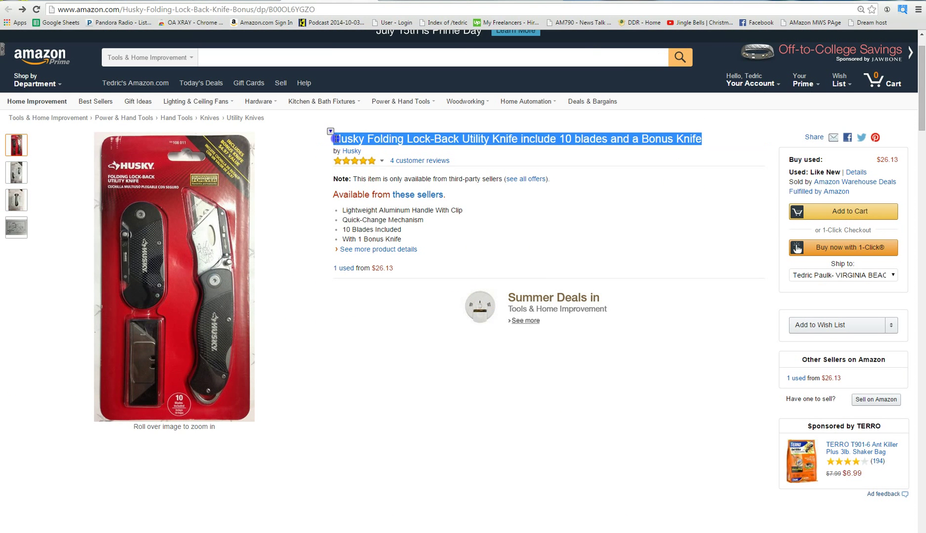
left_click(580, 135)
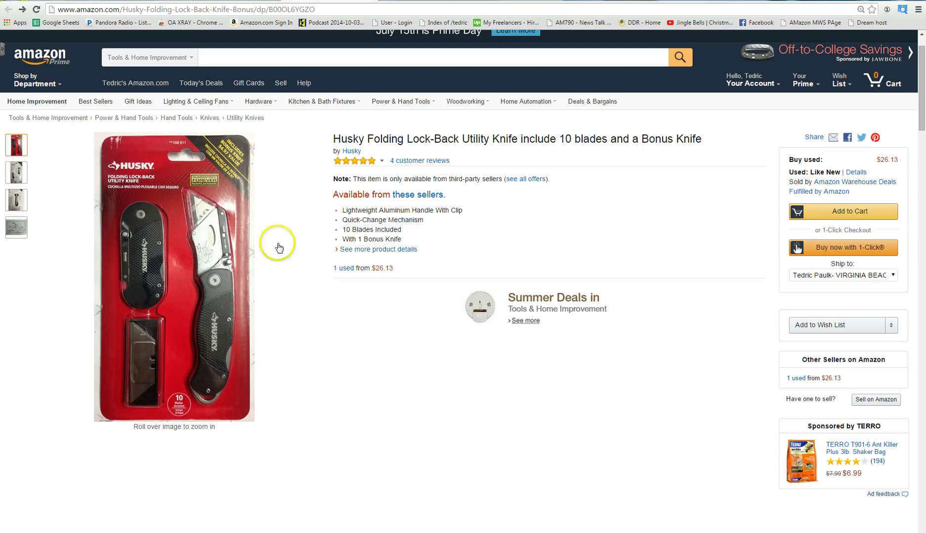
mouse_move(25, 234)
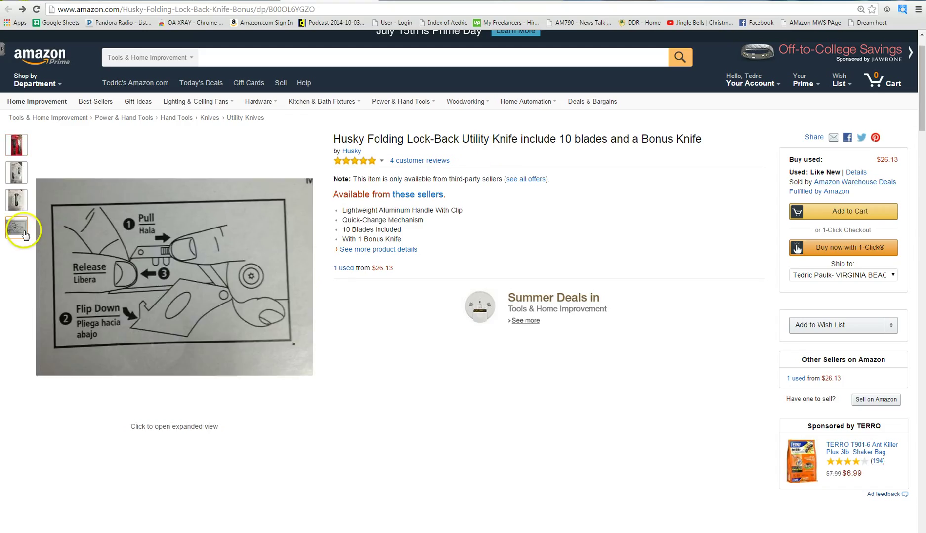
mouse_move(20, 199)
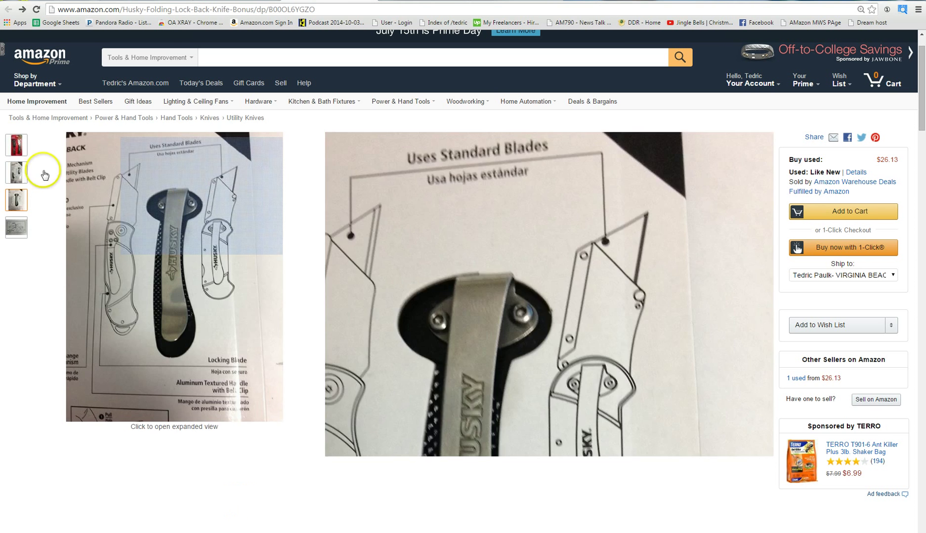
mouse_move(16, 152)
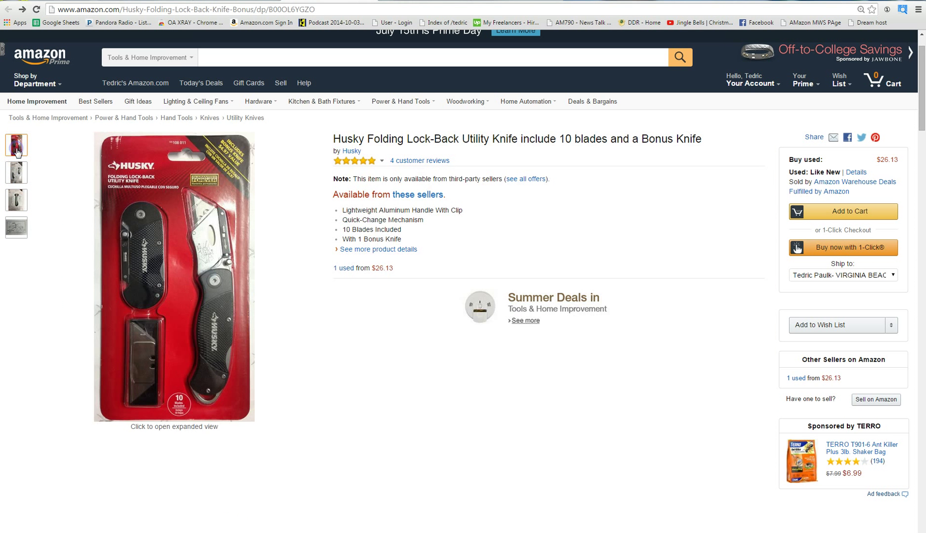